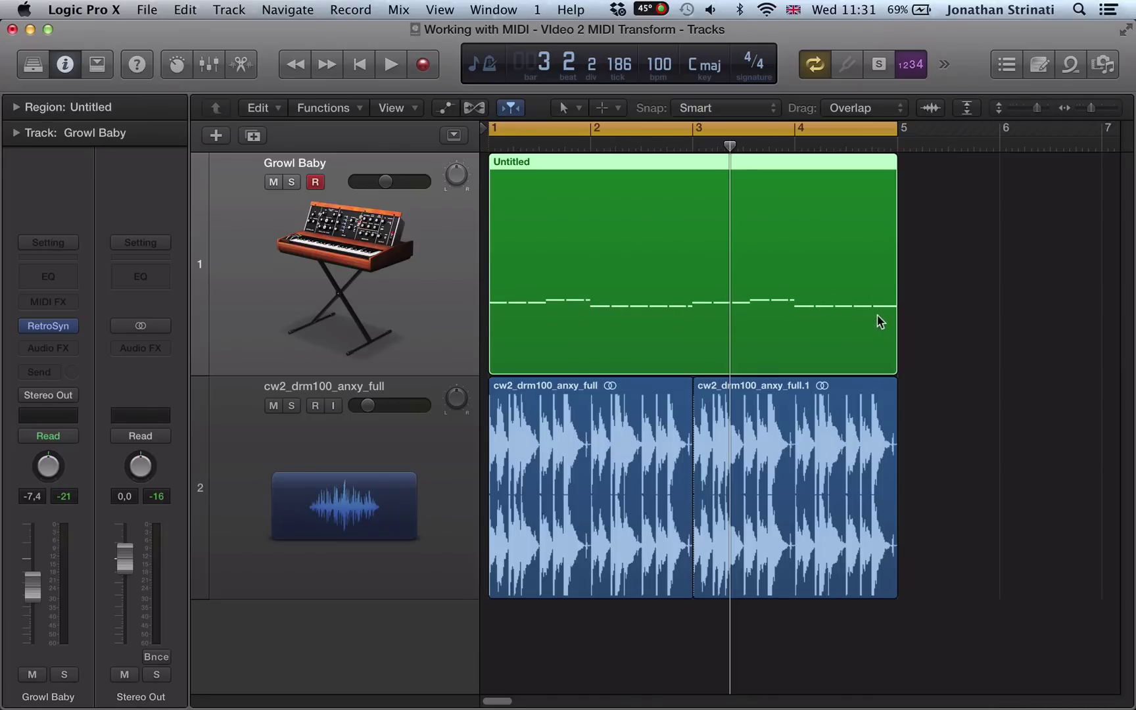
Play the synth and drum loop, then open the Untitled region in the Piano Roll with velocities visible.
key(space)
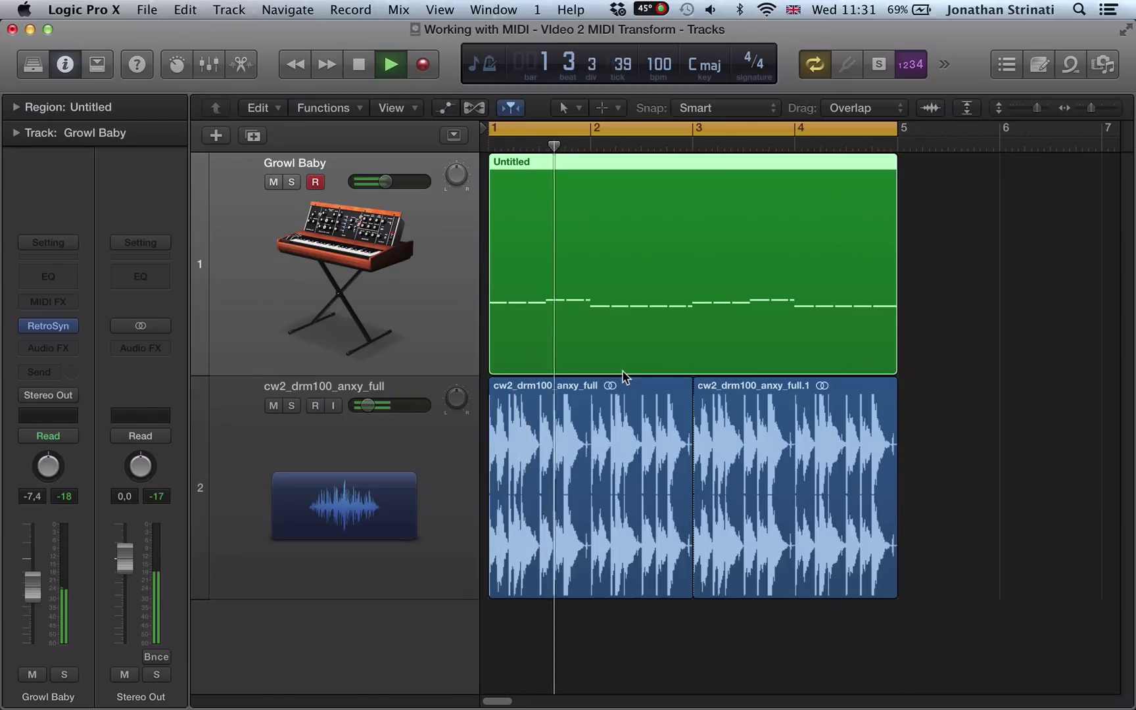
key(space)
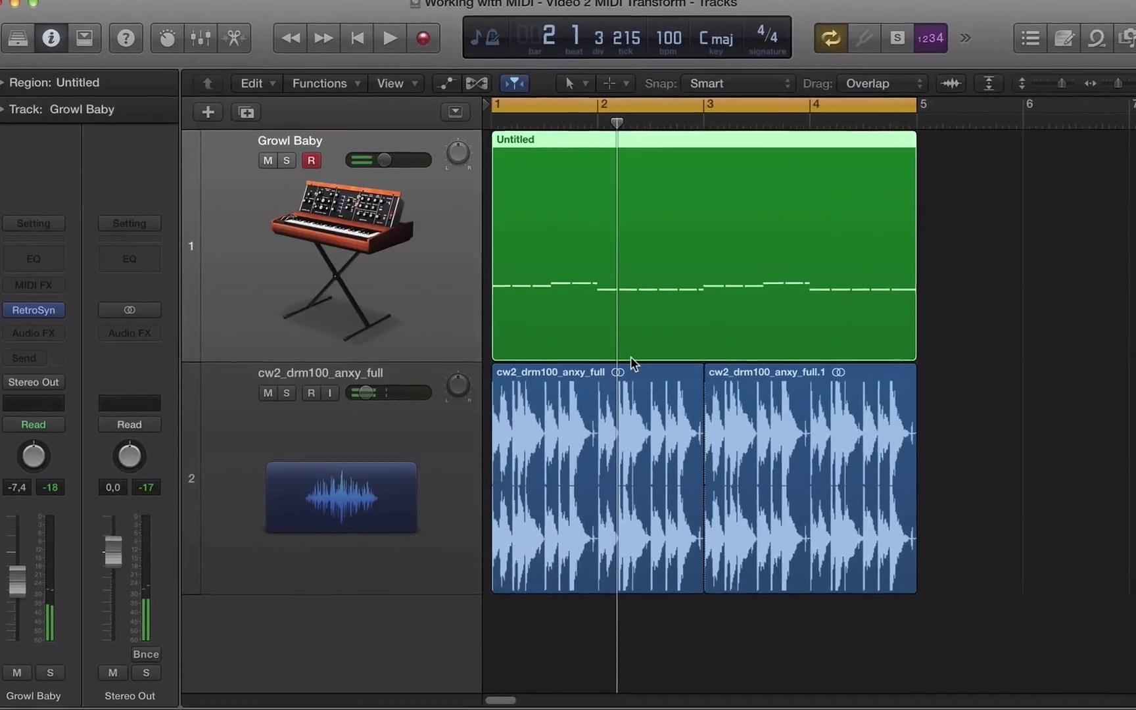
double_click(630, 355)
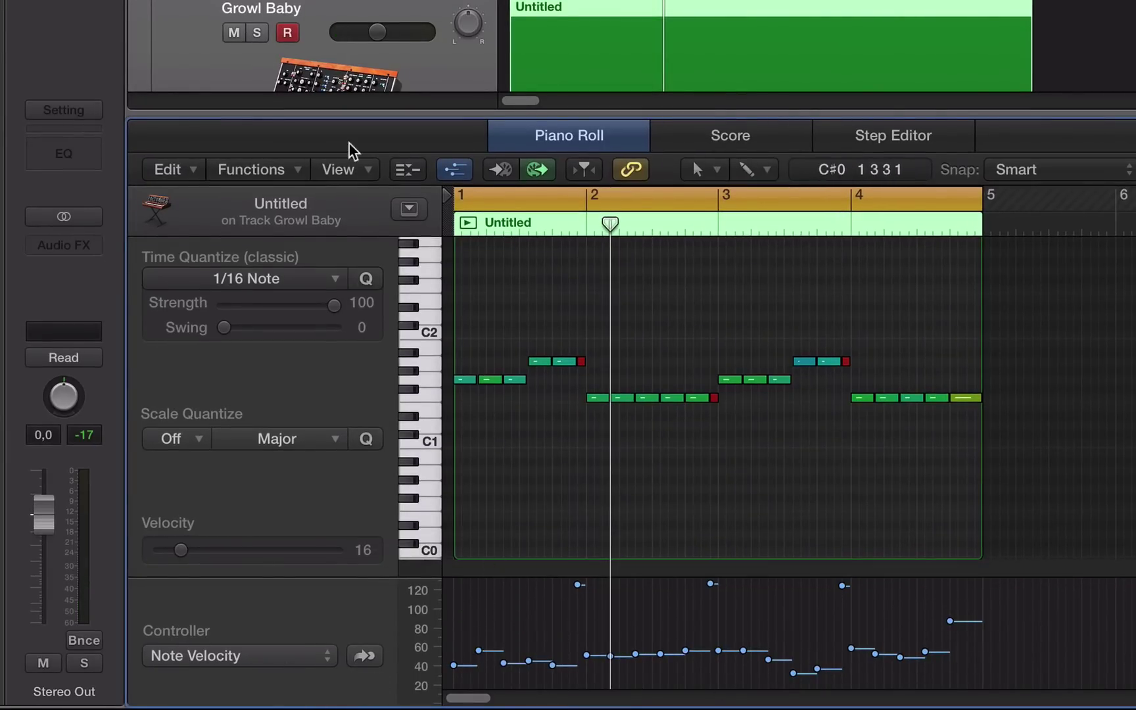
click(455, 173)
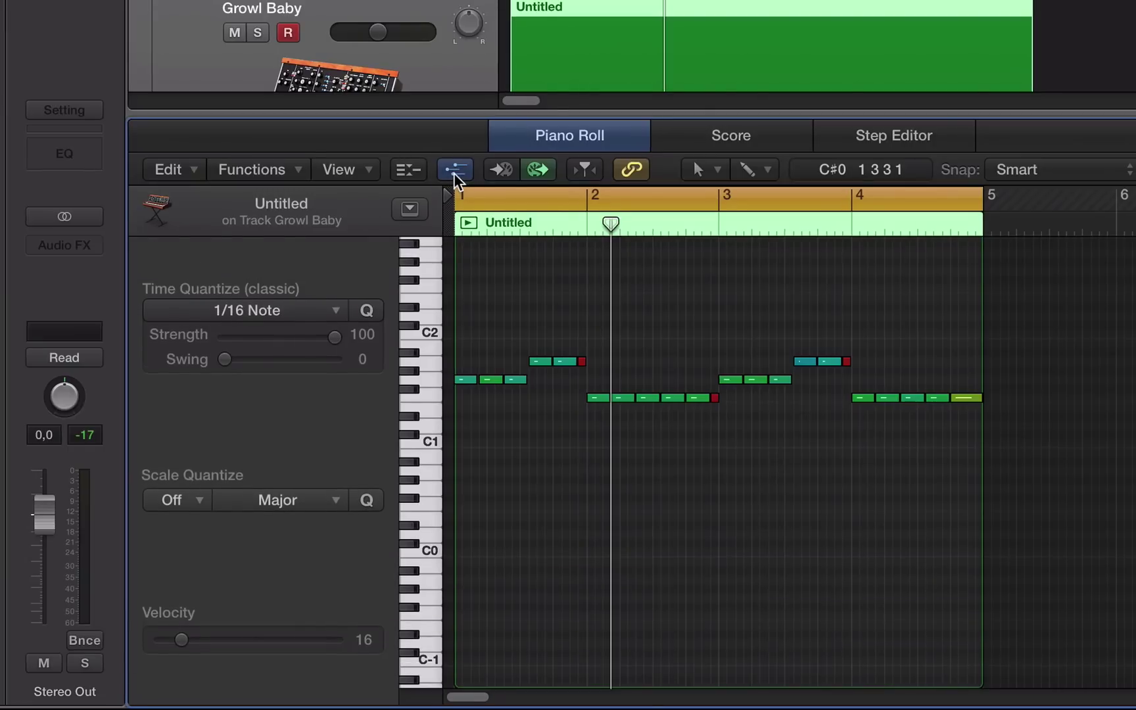
click(455, 173)
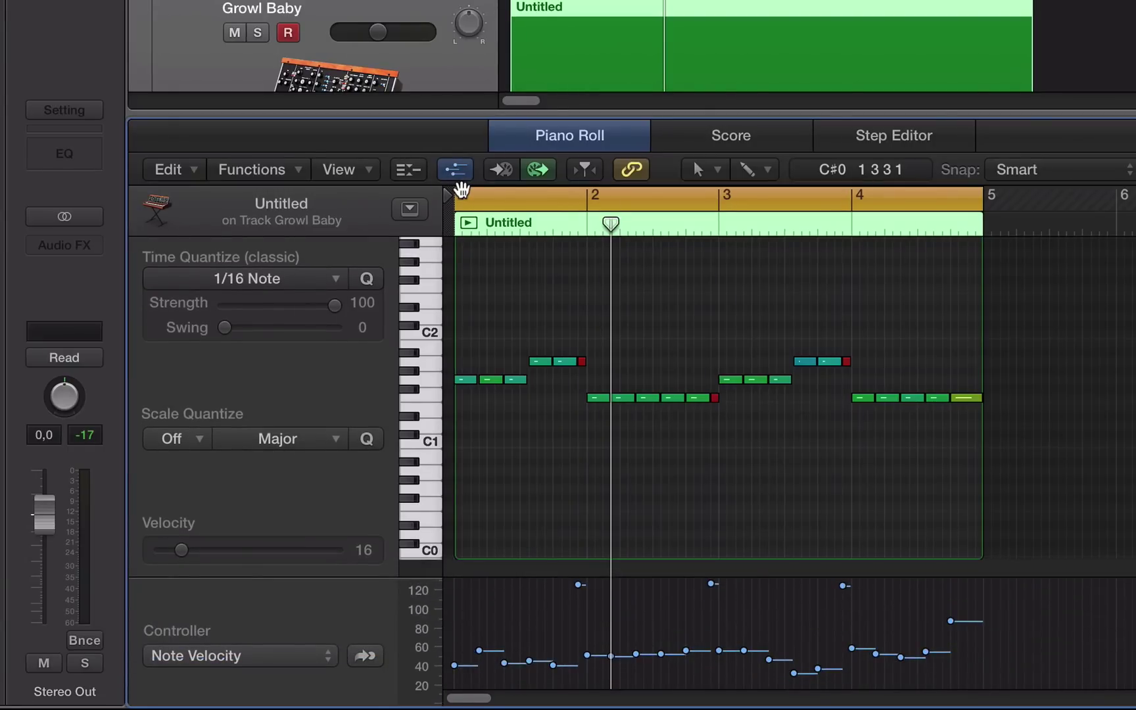
click(455, 170)
click(455, 171)
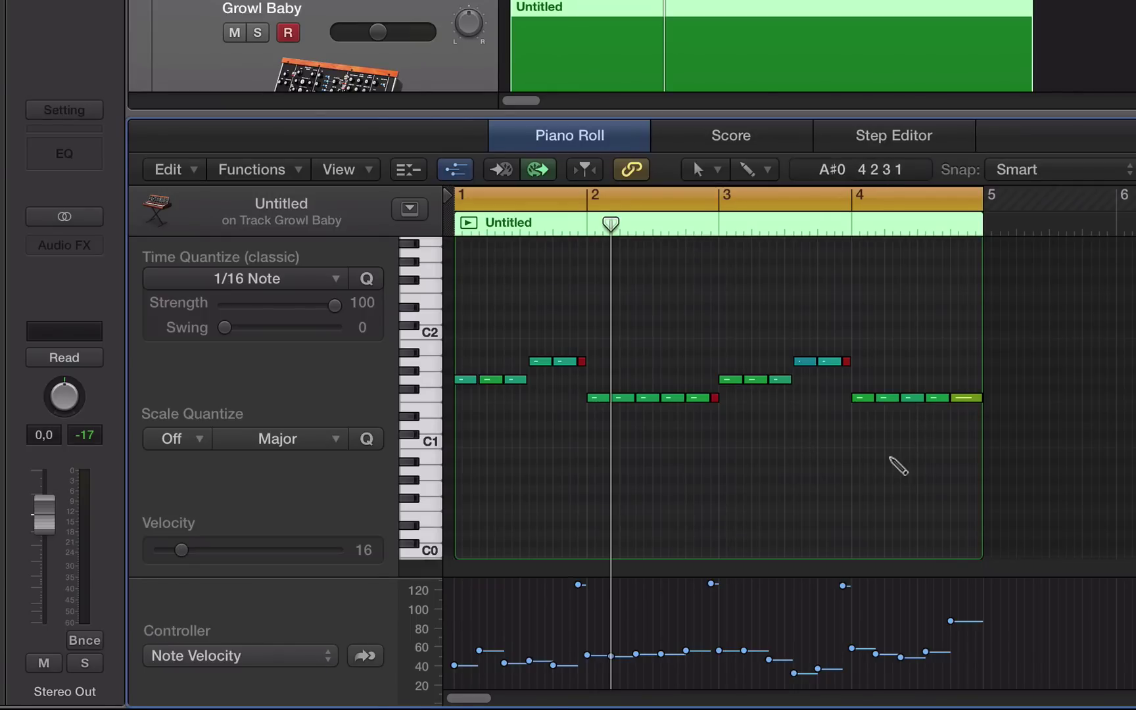
key(super+a)
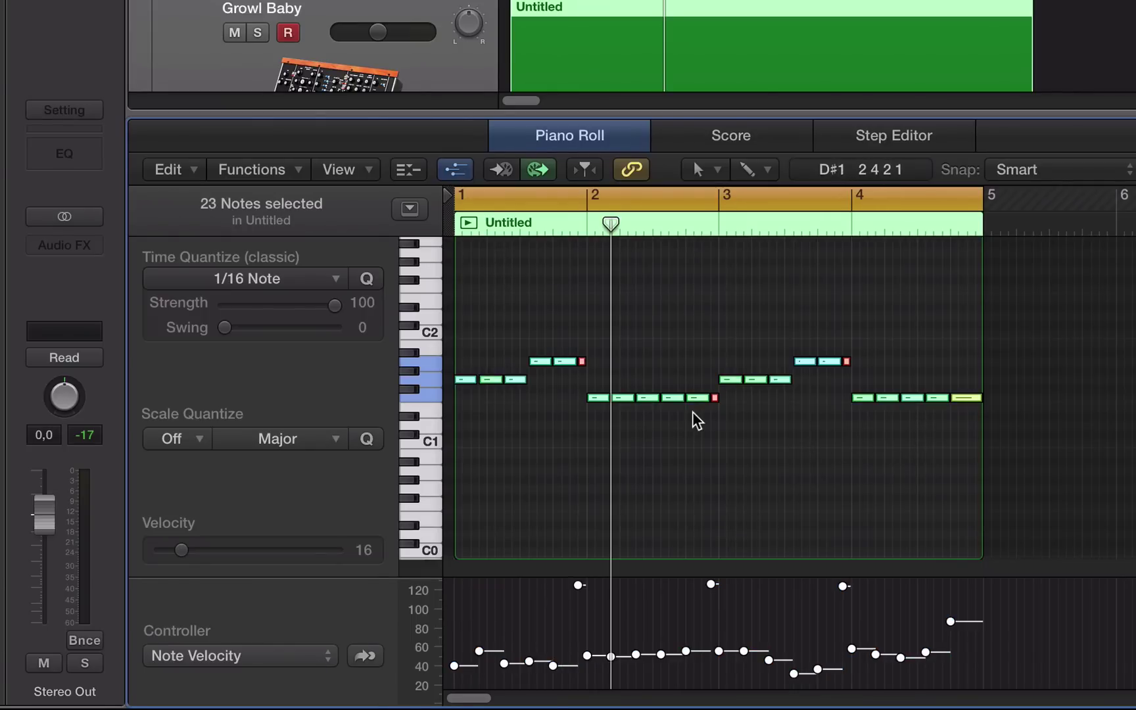
key(t)
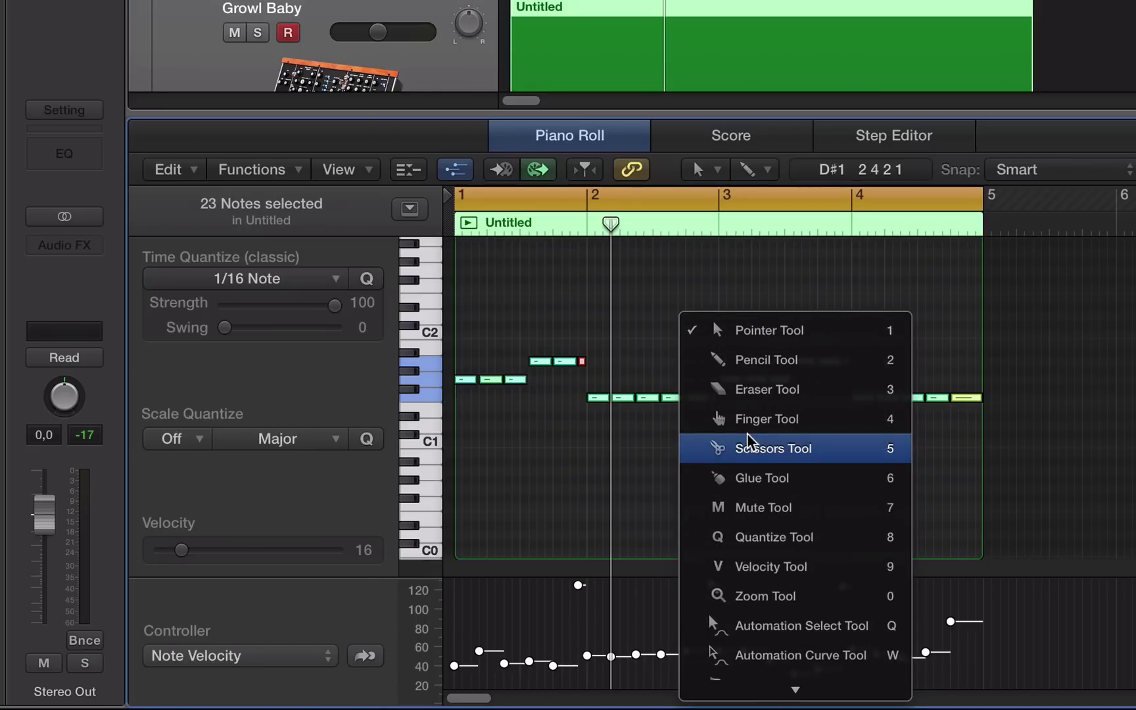
click(765, 567)
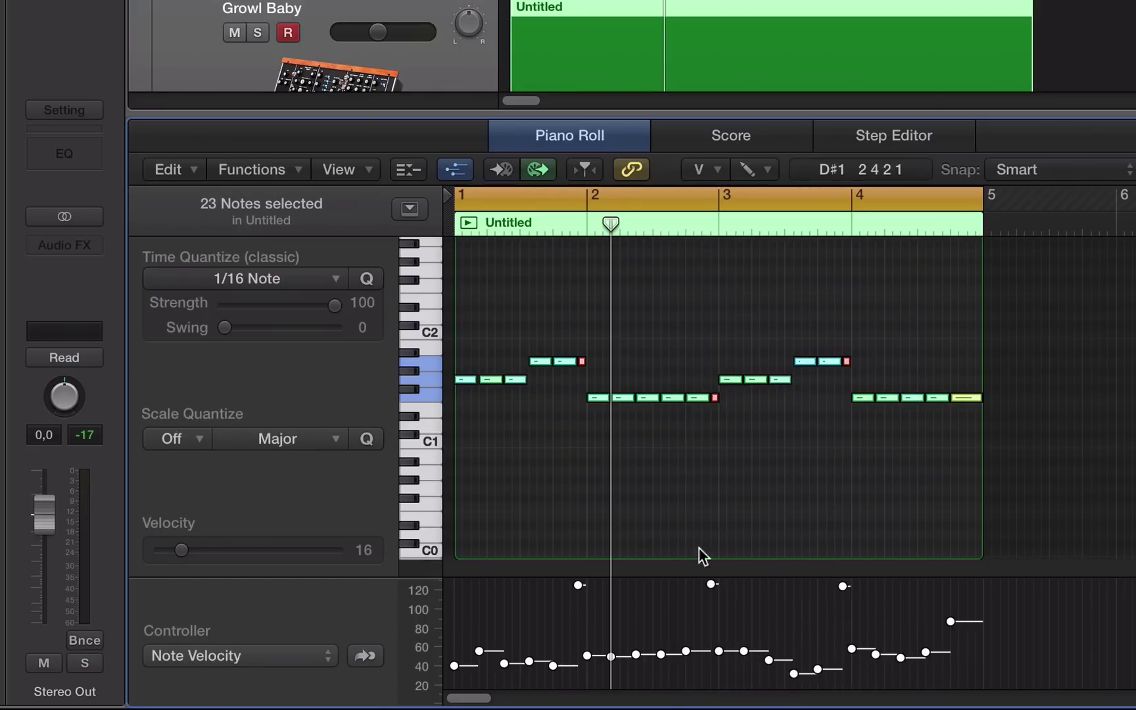
mouse_move(616, 398)
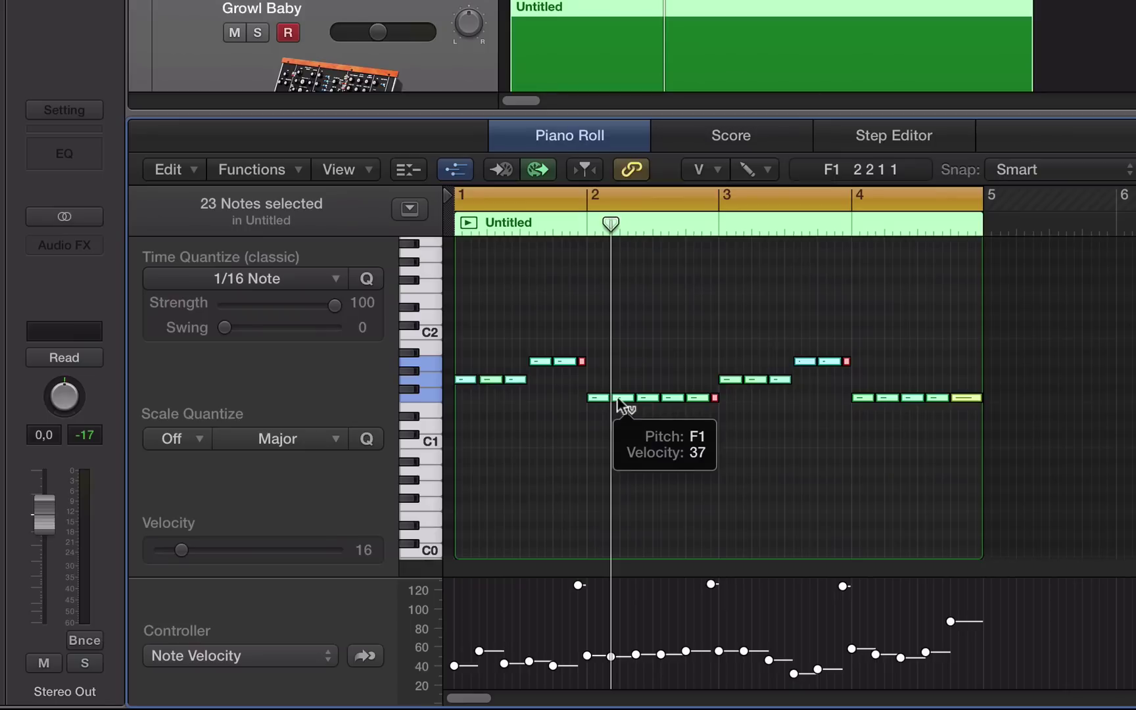
shift+click(616, 395)
alt+shift+click(619, 395)
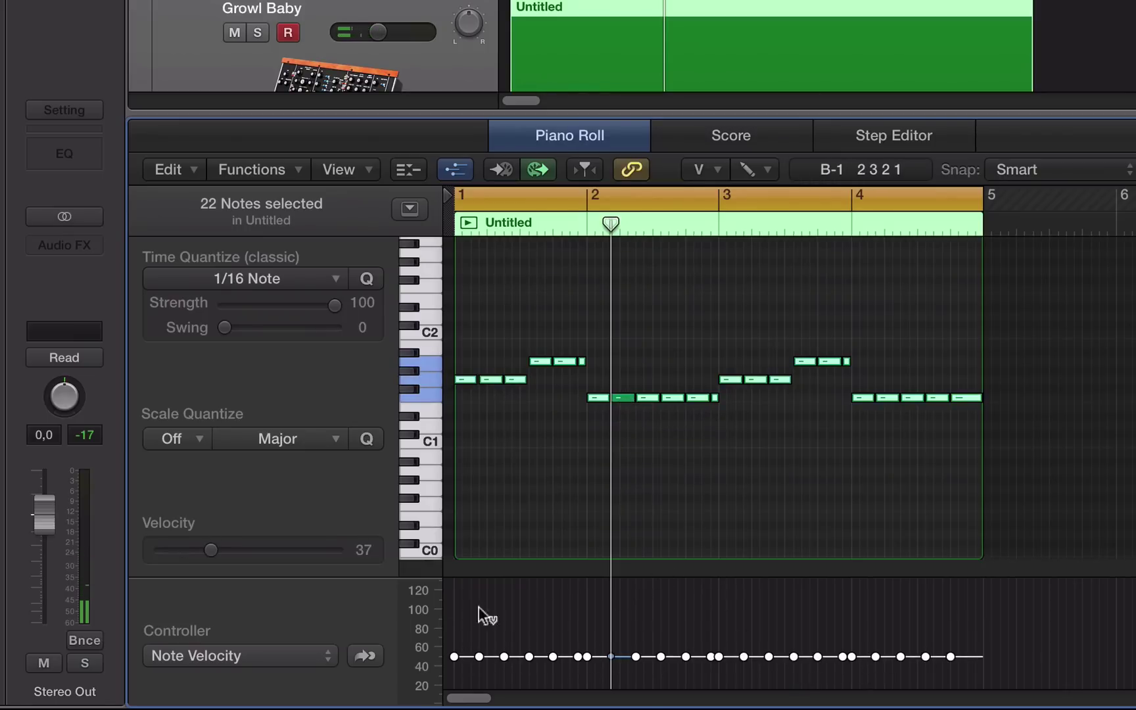
click(697, 459)
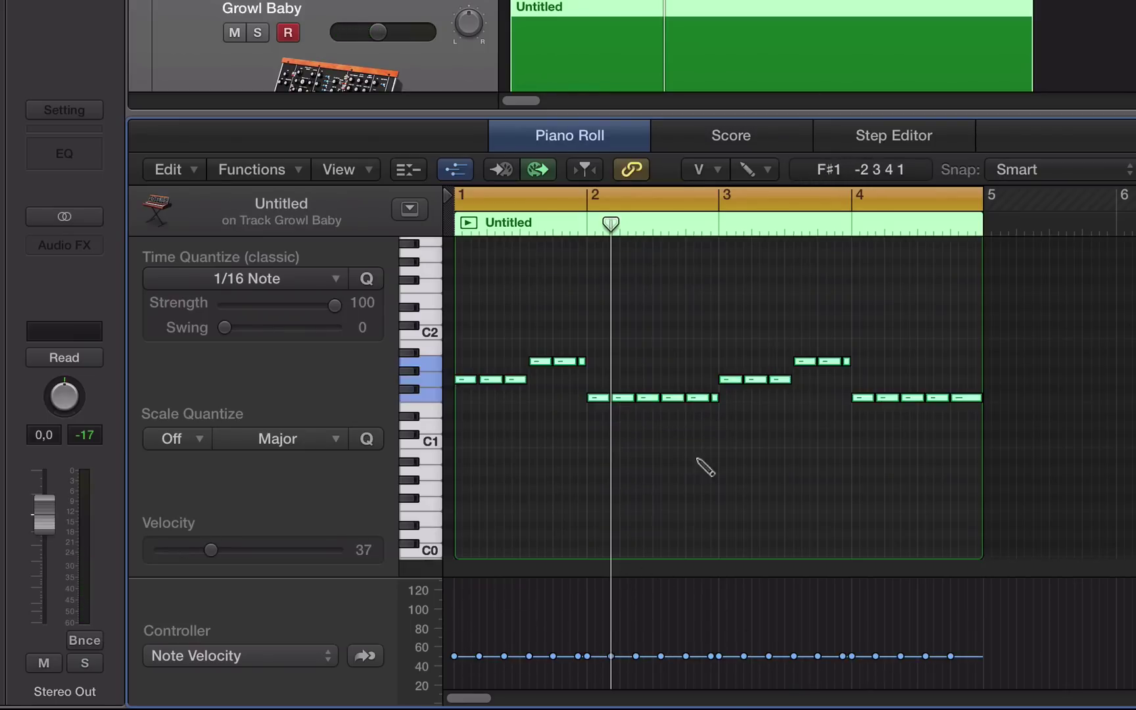
key(super+a)
drag(219, 555, 285, 560)
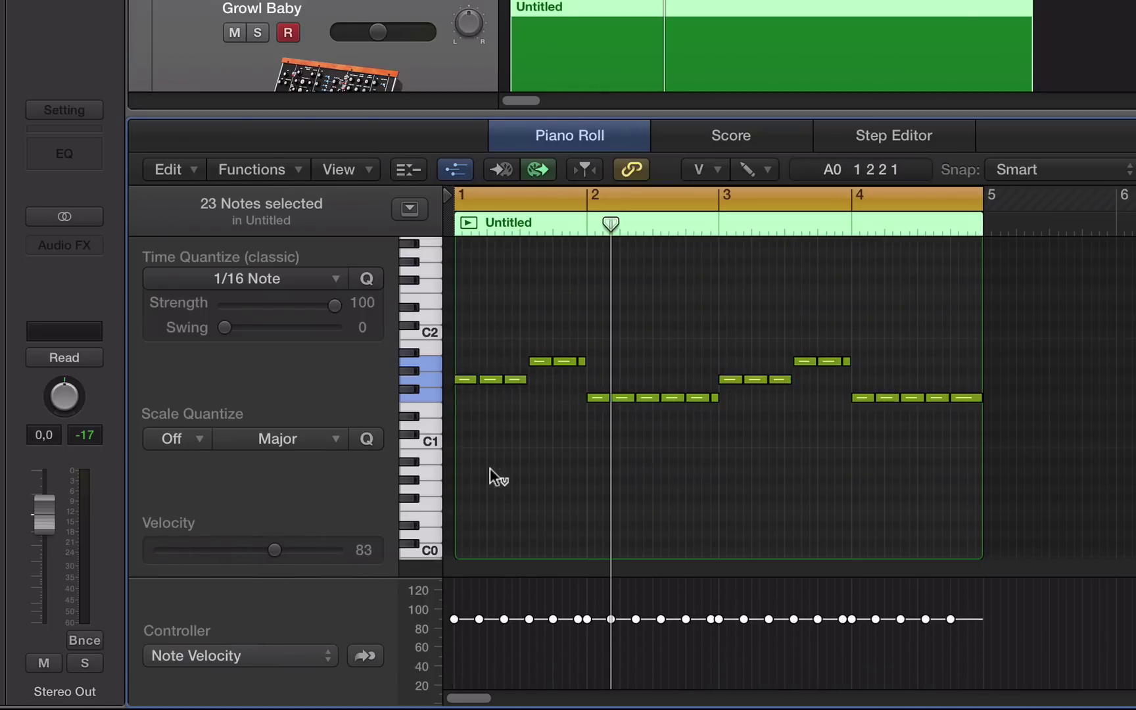
click(490, 468)
key(t)
click(496, 471)
key(super+a)
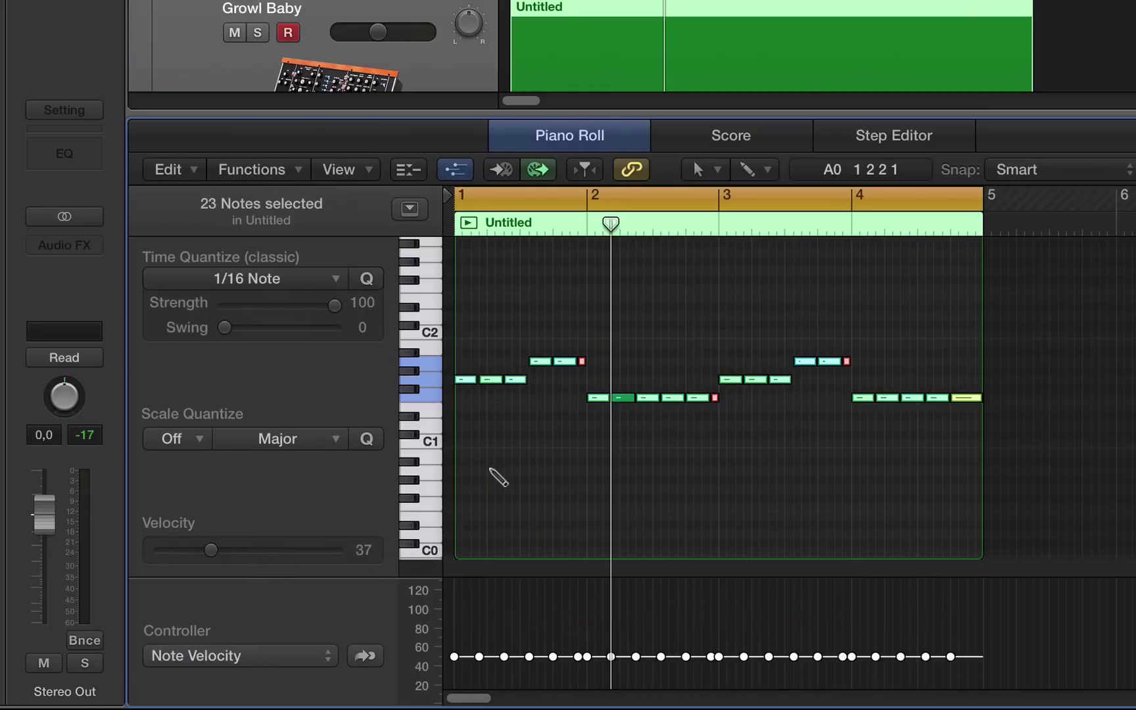
click(580, 484)
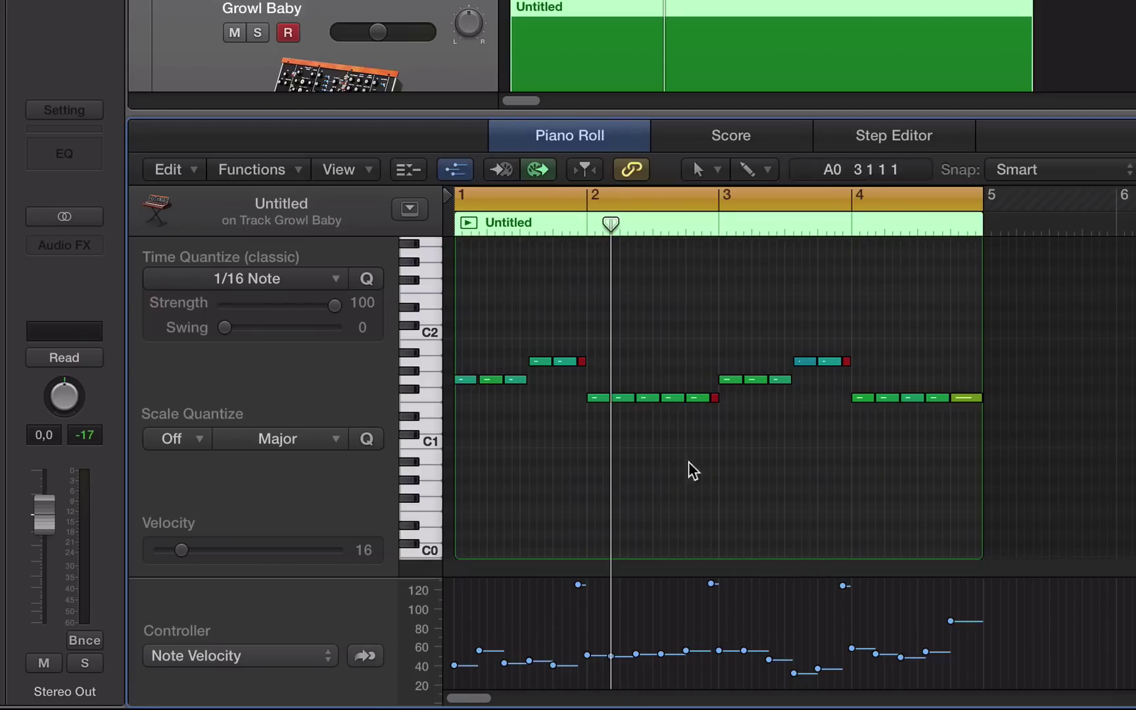
Go to the Functions menu's MIDI Transform submenu to reach the Random Velocity preset.
click(267, 171)
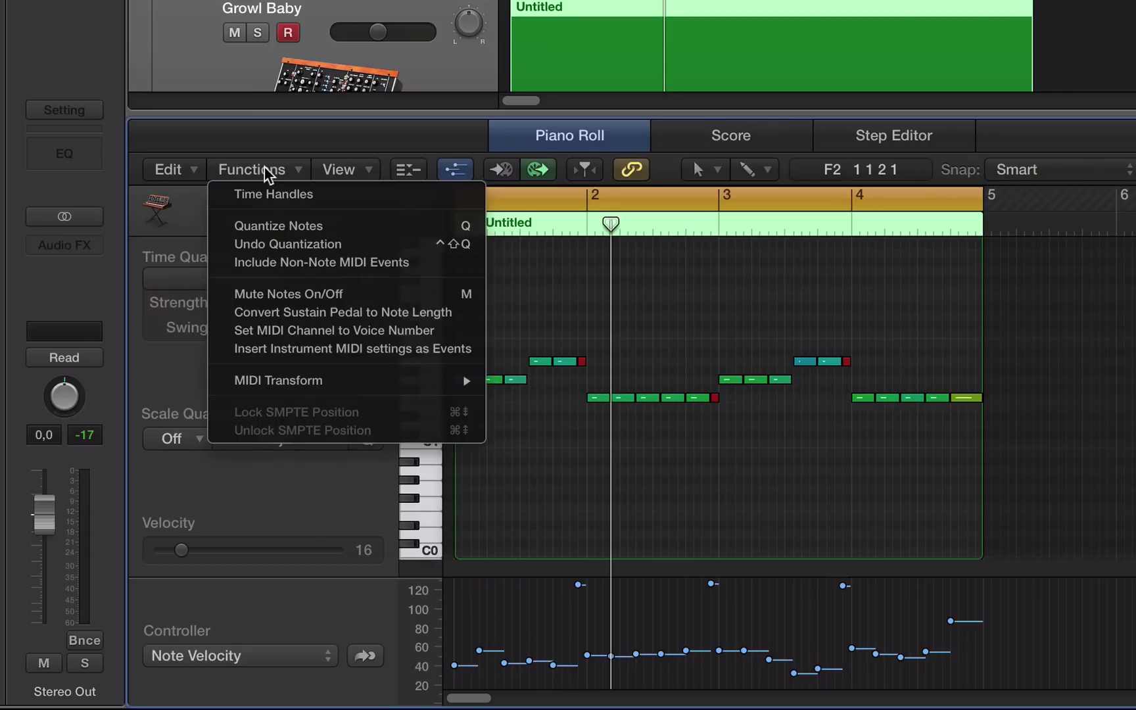
mouse_move(363, 380)
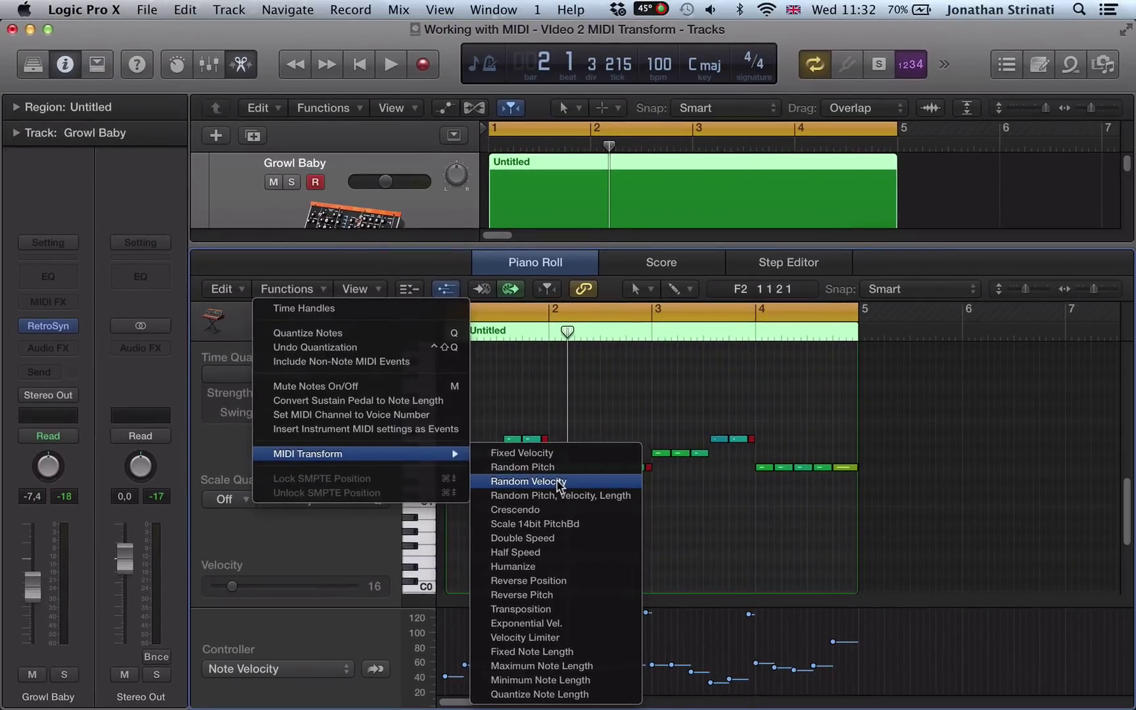
Load the Random Velocity transform, reposition its window, and lower the random maximum from 127 toward 100.
click(557, 484)
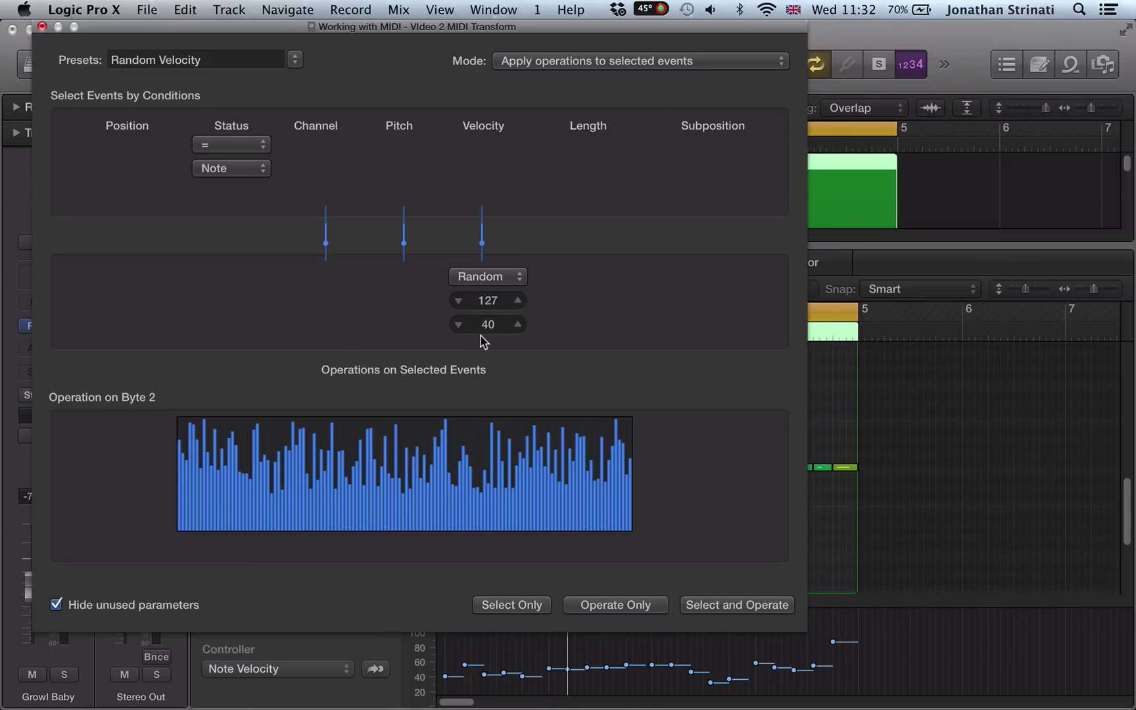
drag(446, 24, 262, 649)
scroll(604, 553, down, 2)
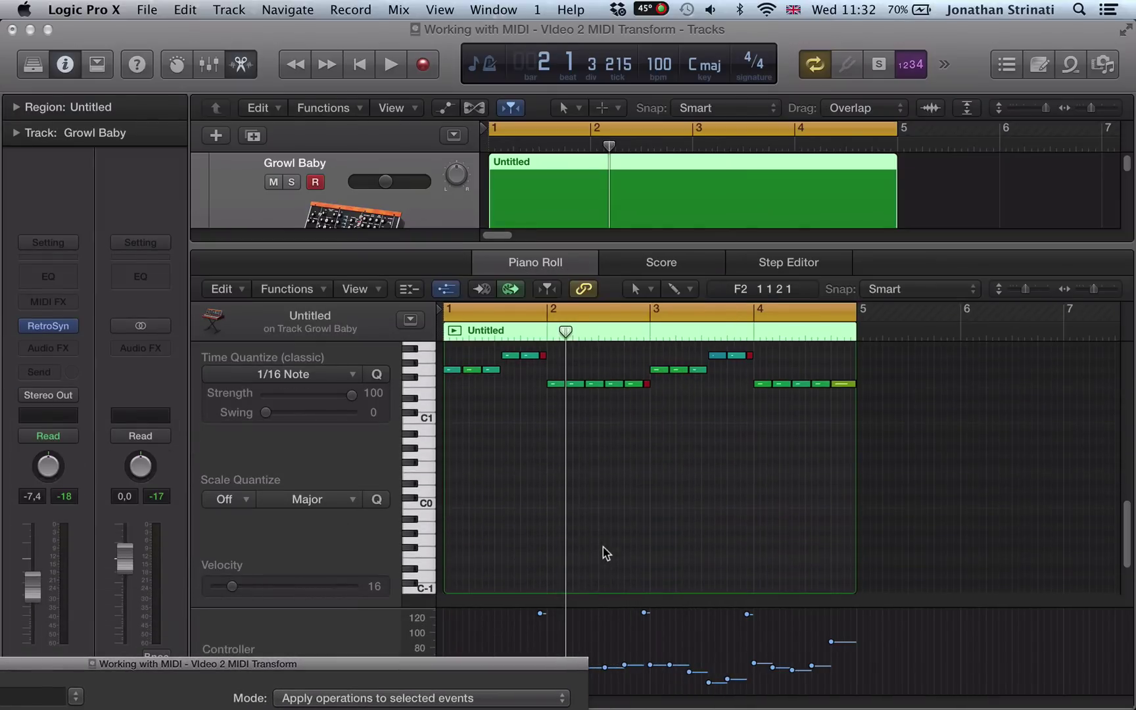
scroll(542, 500, up, 2)
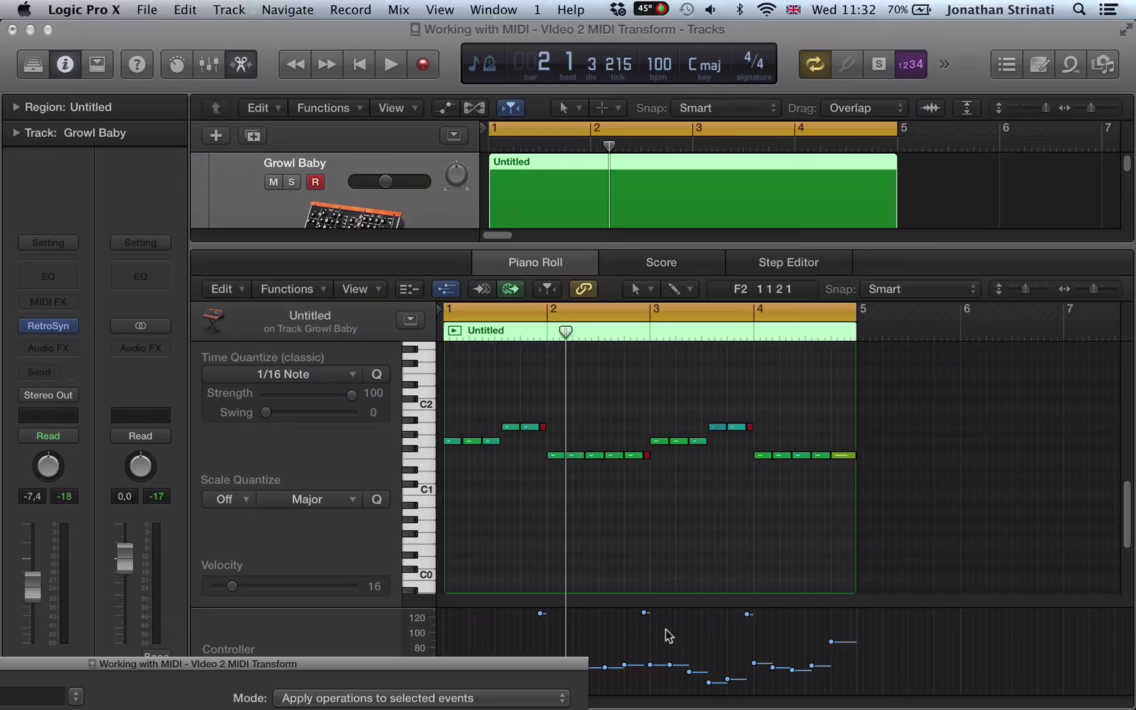
drag(465, 665, 715, 110)
drag(460, 105, 464, 67)
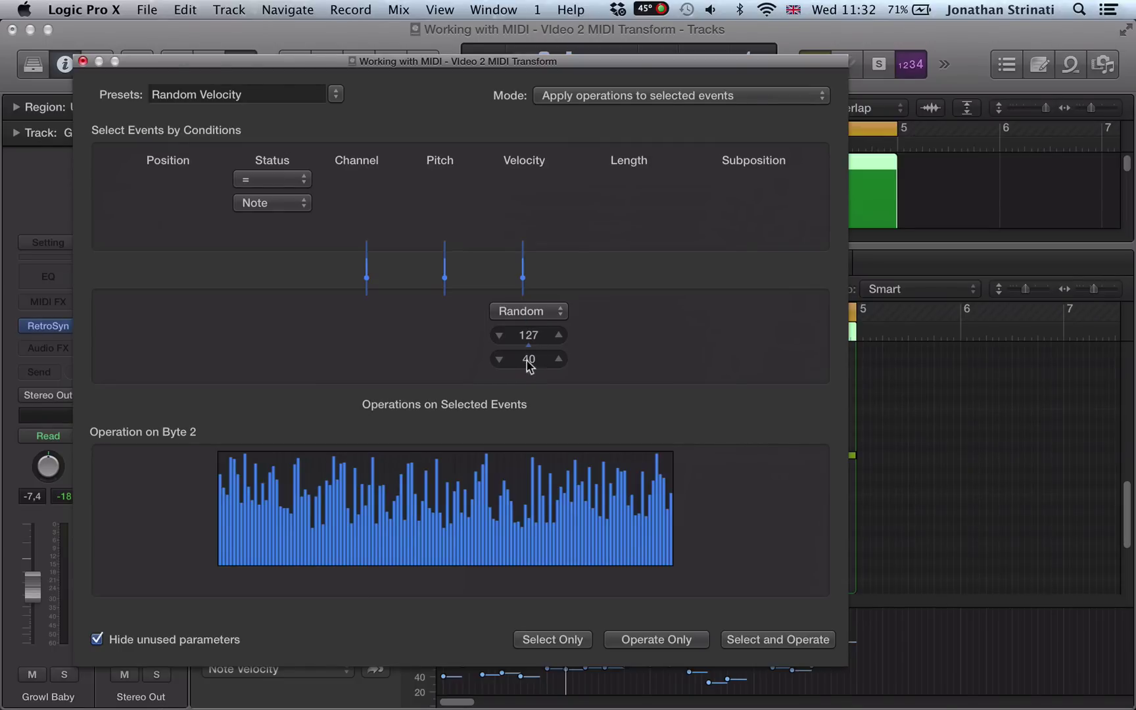
drag(529, 336, 539, 360)
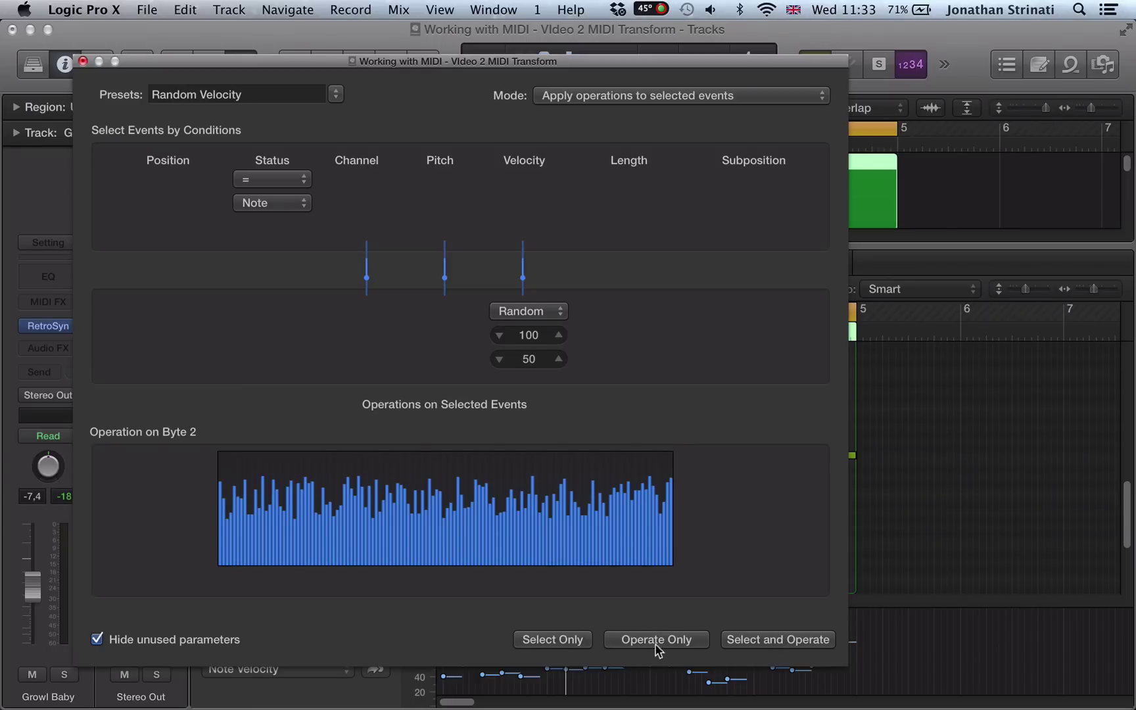
Select the region's notes and randomize their velocities between 50 and 100 with Select and Operate.
click(553, 639)
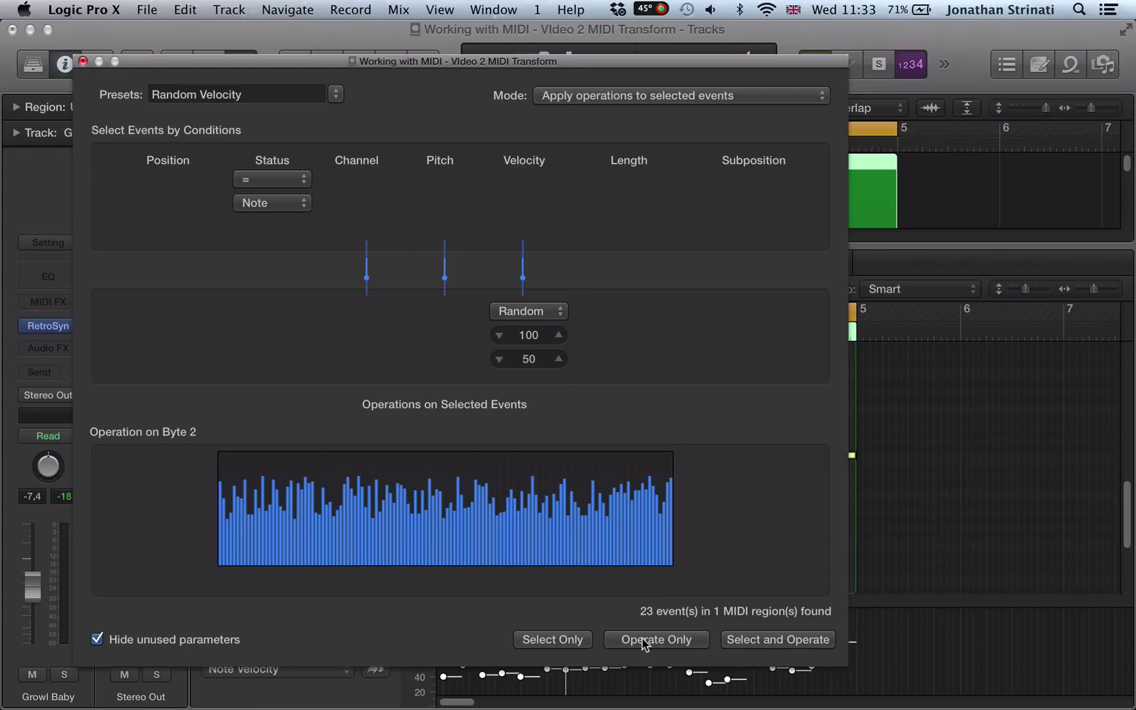
click(762, 641)
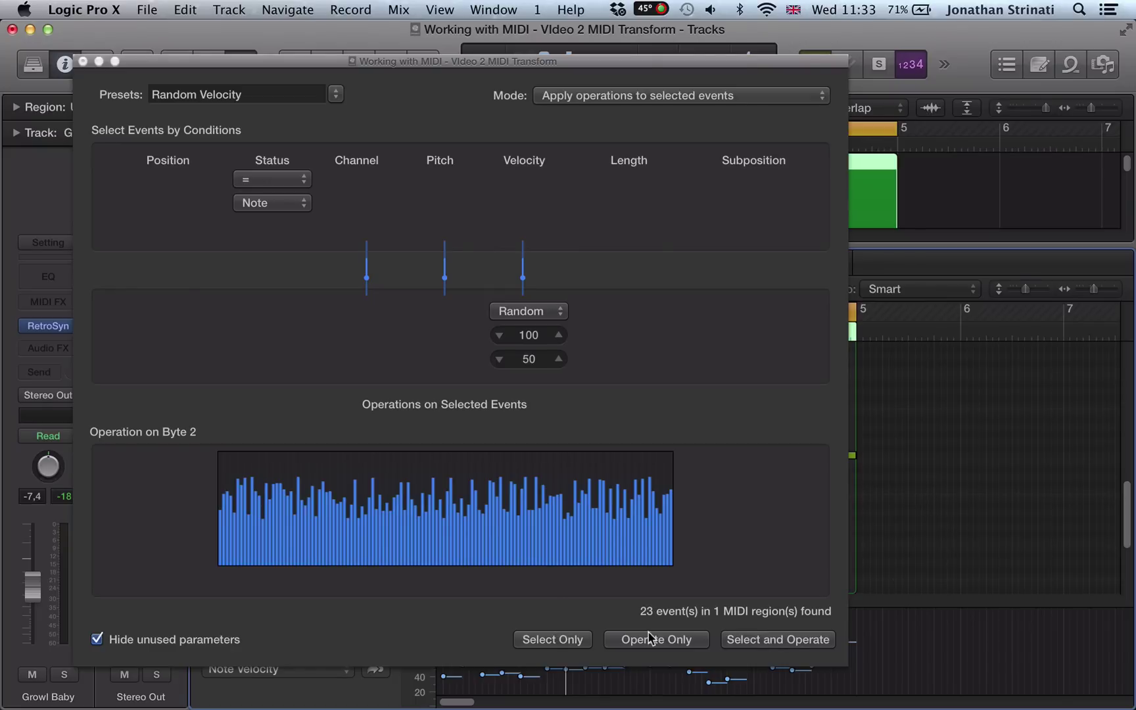
drag(642, 67, 575, 68)
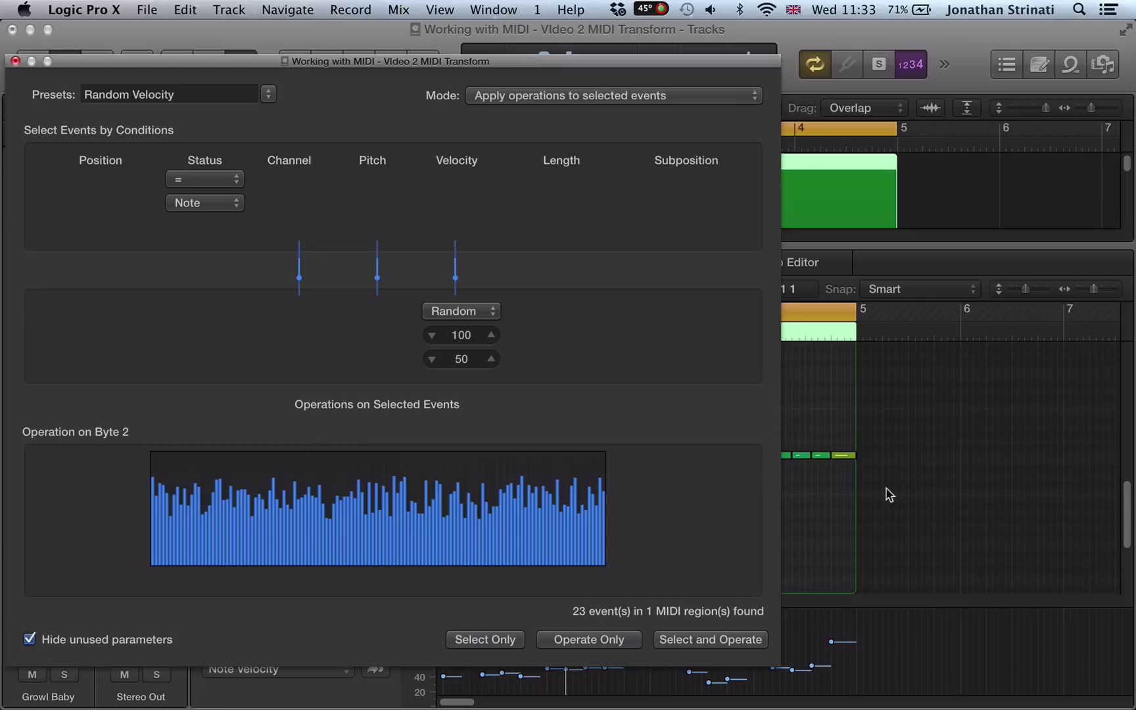
drag(898, 493, 768, 453)
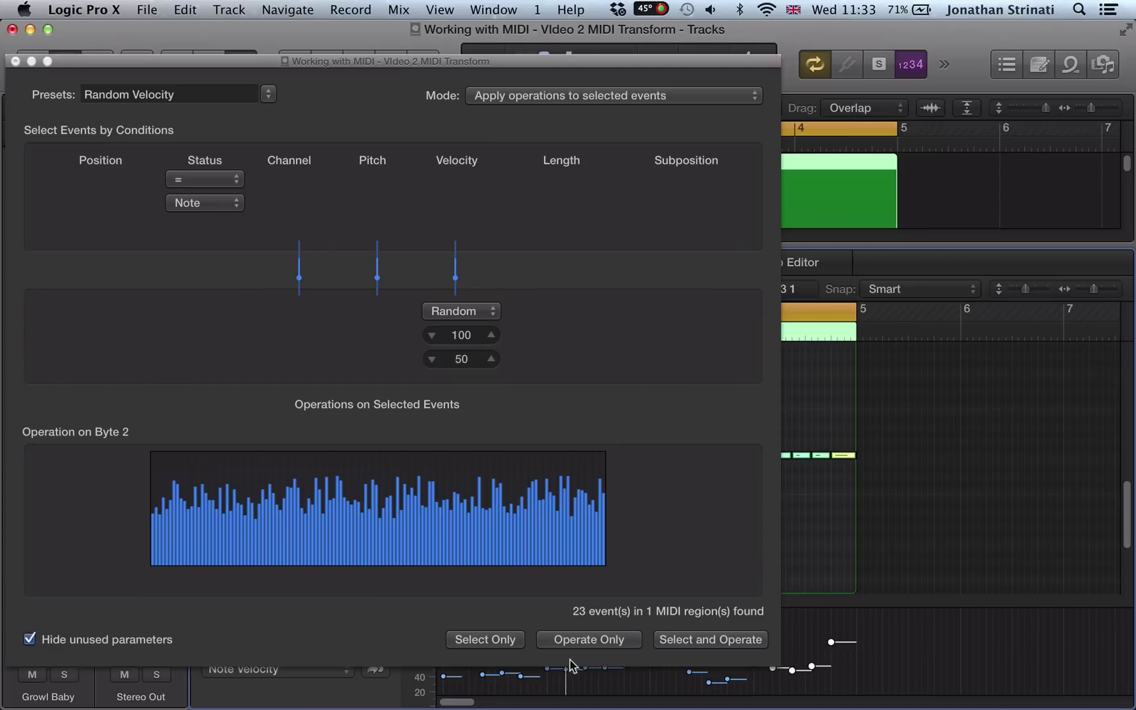
click(807, 527)
click(679, 643)
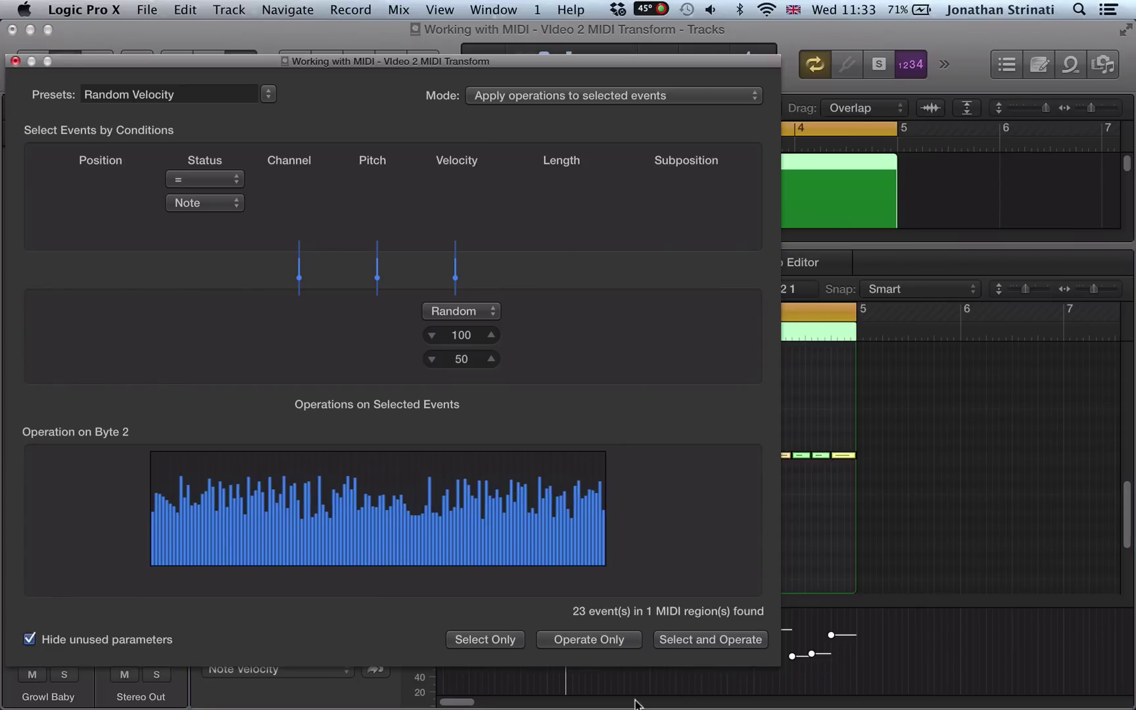
Collapse the transform window and play back the region to hear the 50–100 velocities.
double_click(313, 63)
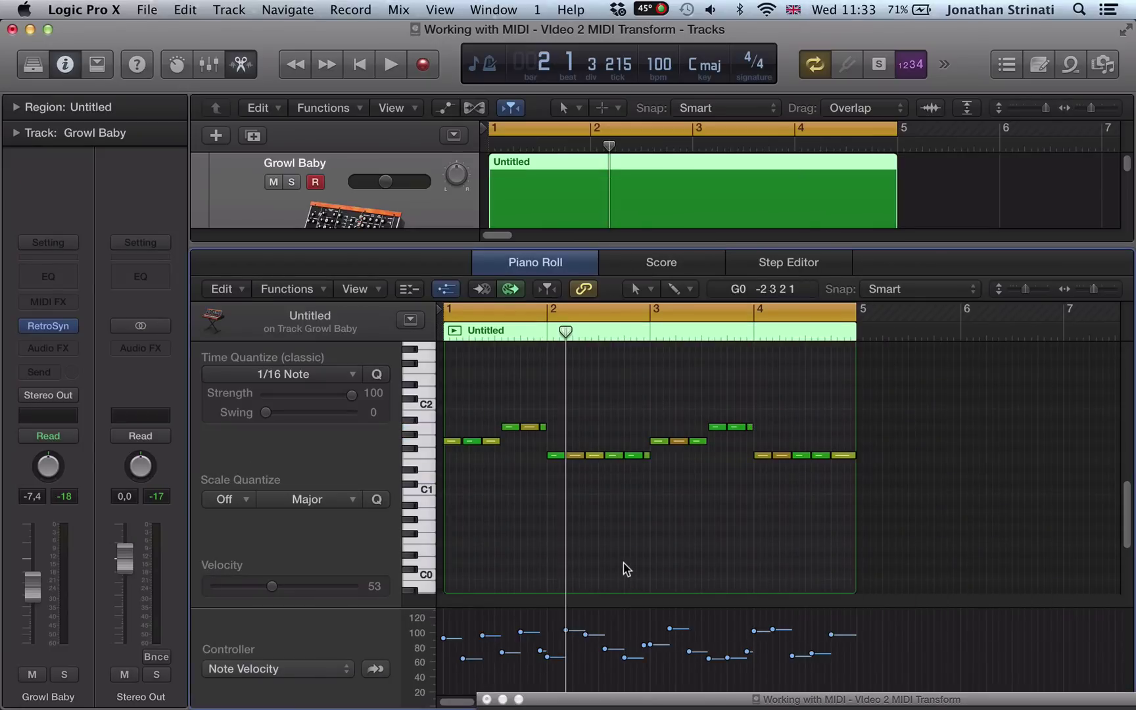
key(space)
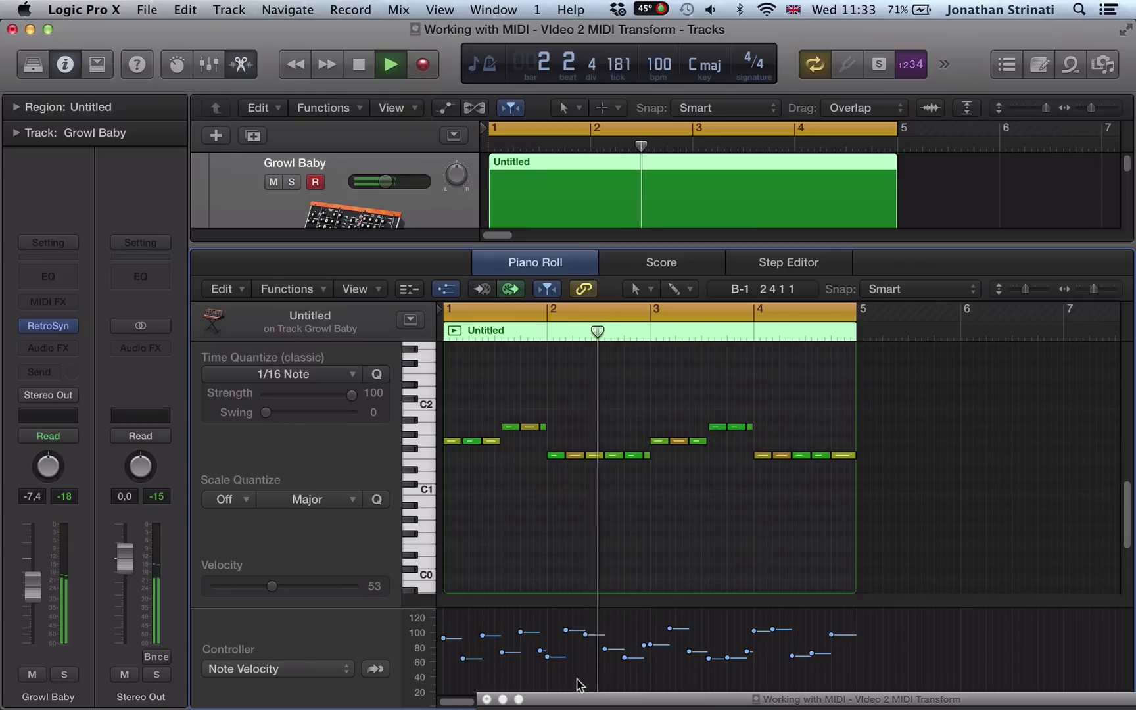
key(space)
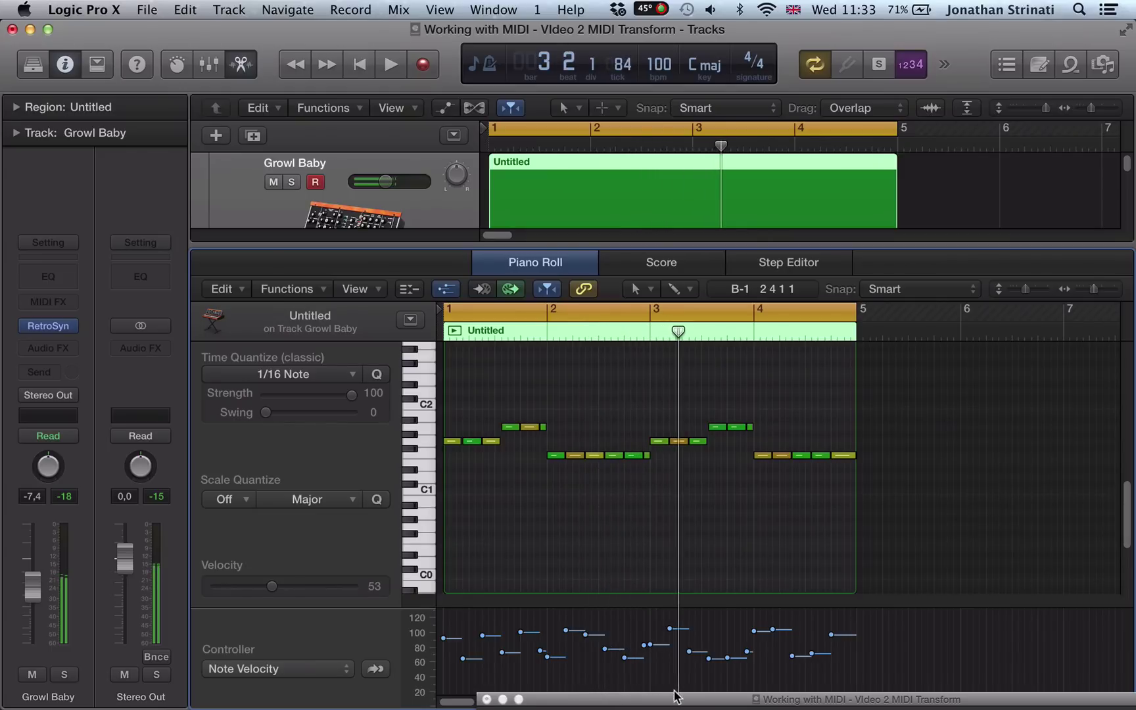
Set the Random velocity range to 70–80, apply it to all 23 notes, and close the window.
double_click(674, 698)
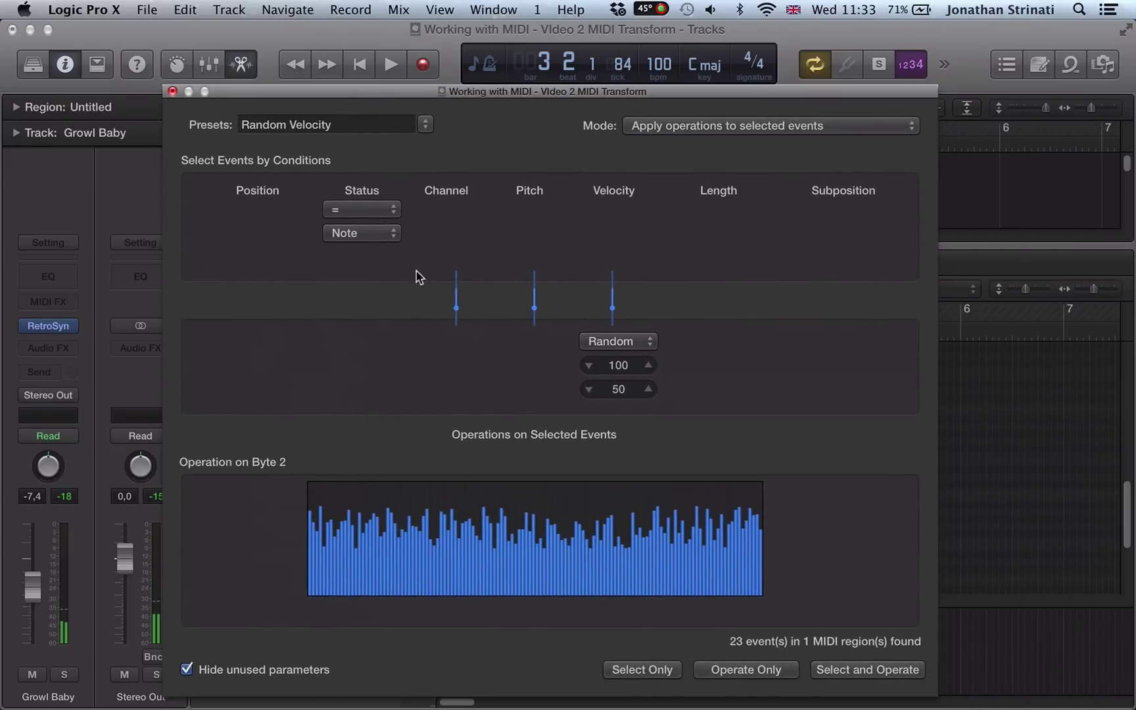
drag(609, 389, 618, 438)
mouse_move(618, 363)
mouse_down()
mouse_move(618, 395)
mouse_move(619, 382)
mouse_up()
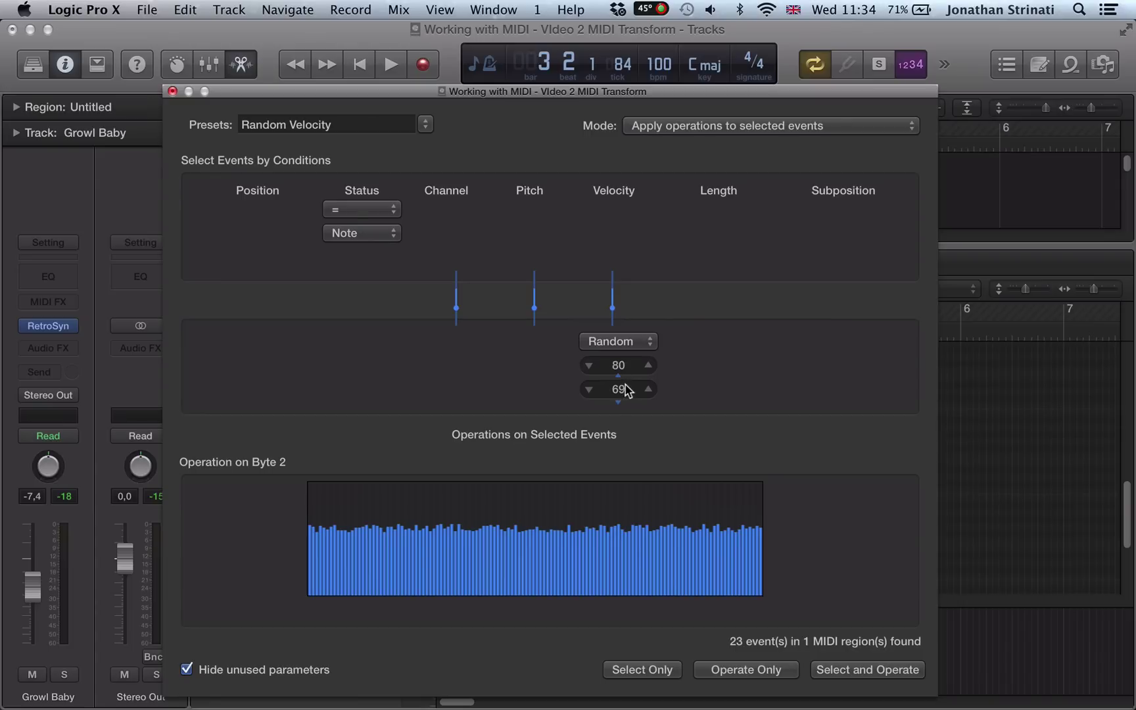
drag(626, 389, 626, 386)
click(876, 678)
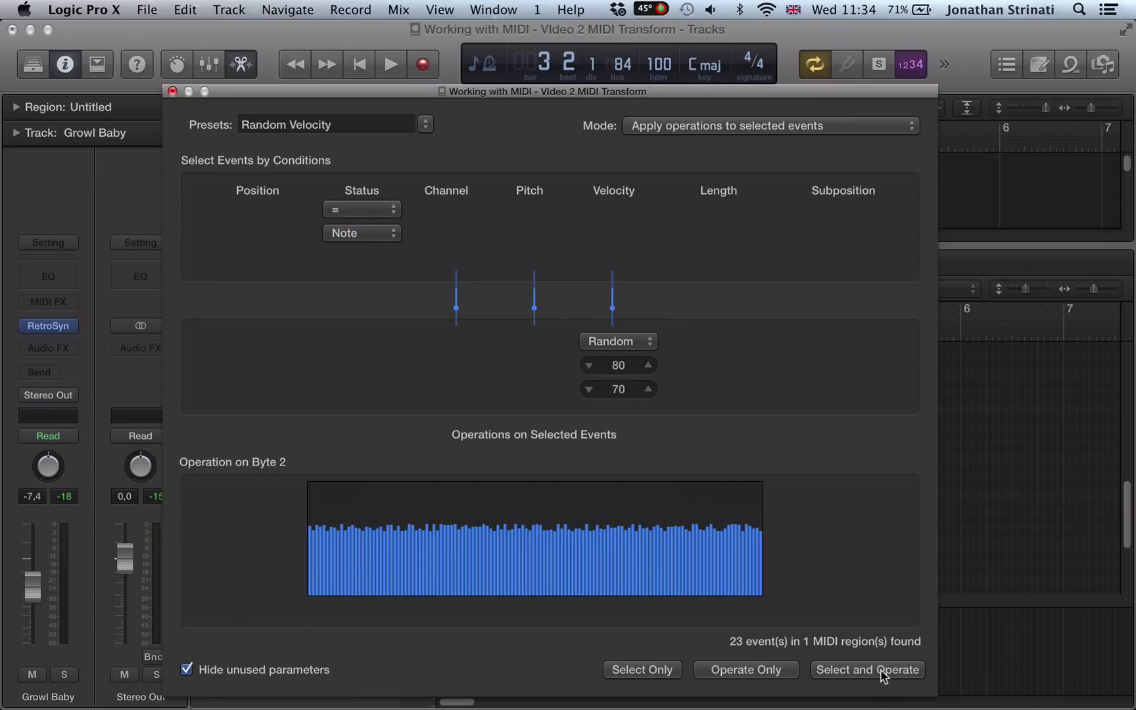
click(172, 91)
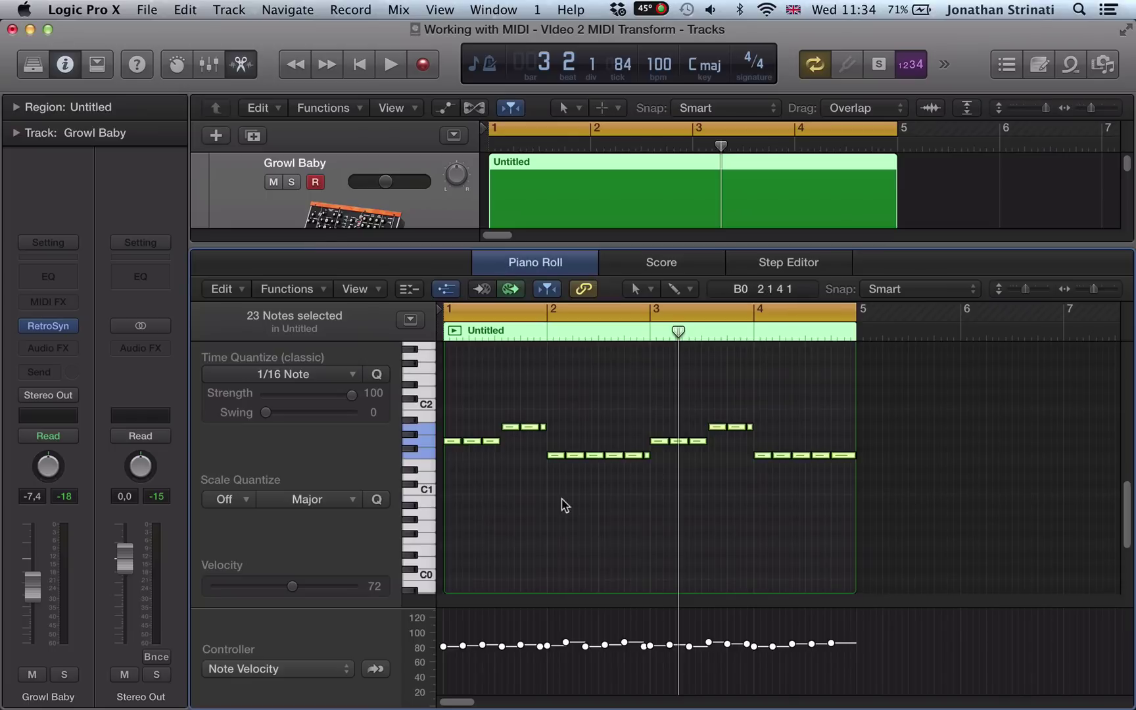
Deselect the notes, play back the tighter velocities, and enlarge the velocity lane.
click(565, 525)
key(space)
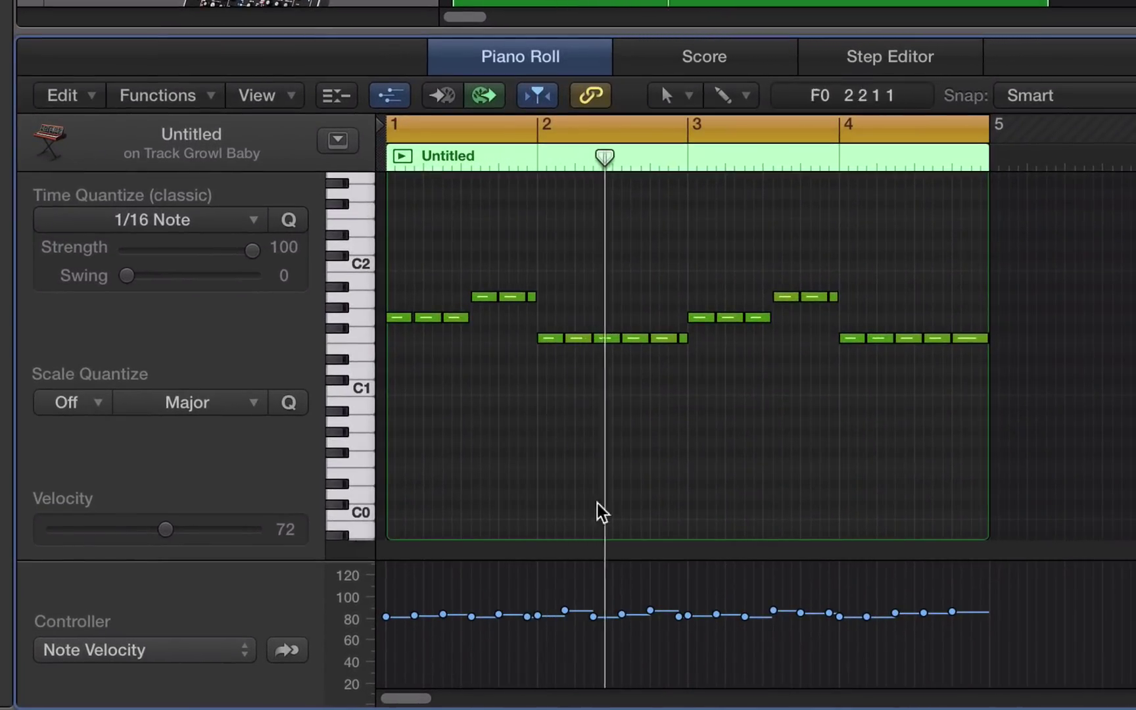
drag(616, 559, 639, 509)
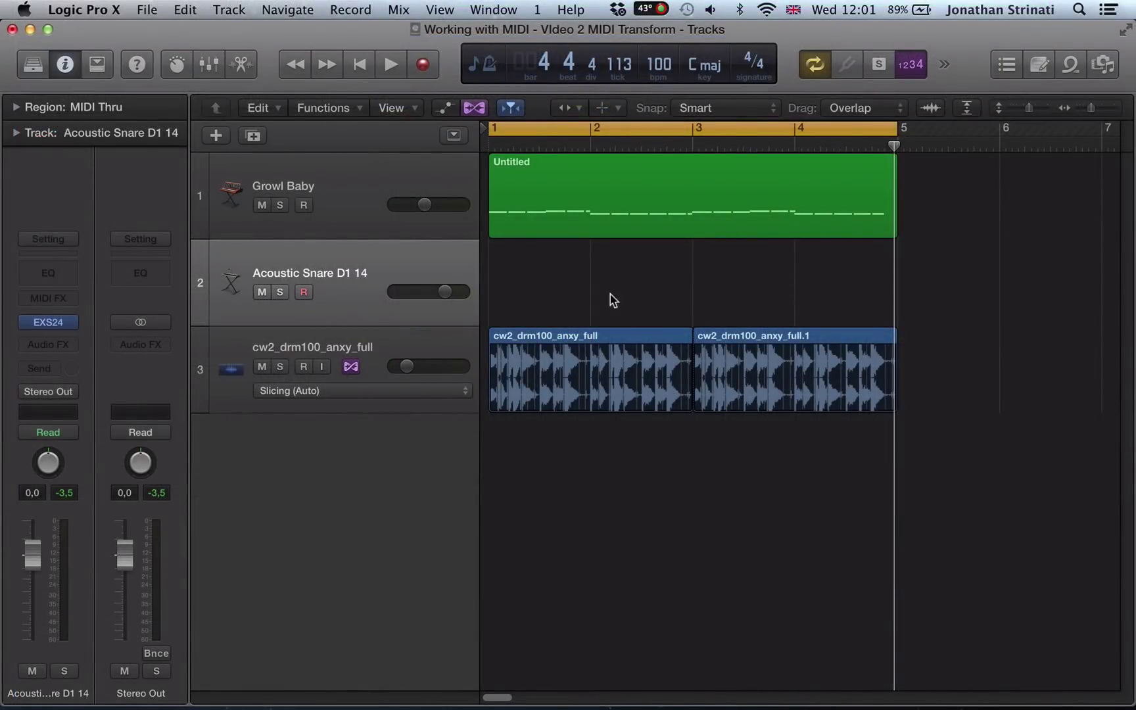
mouse_move(69, 327)
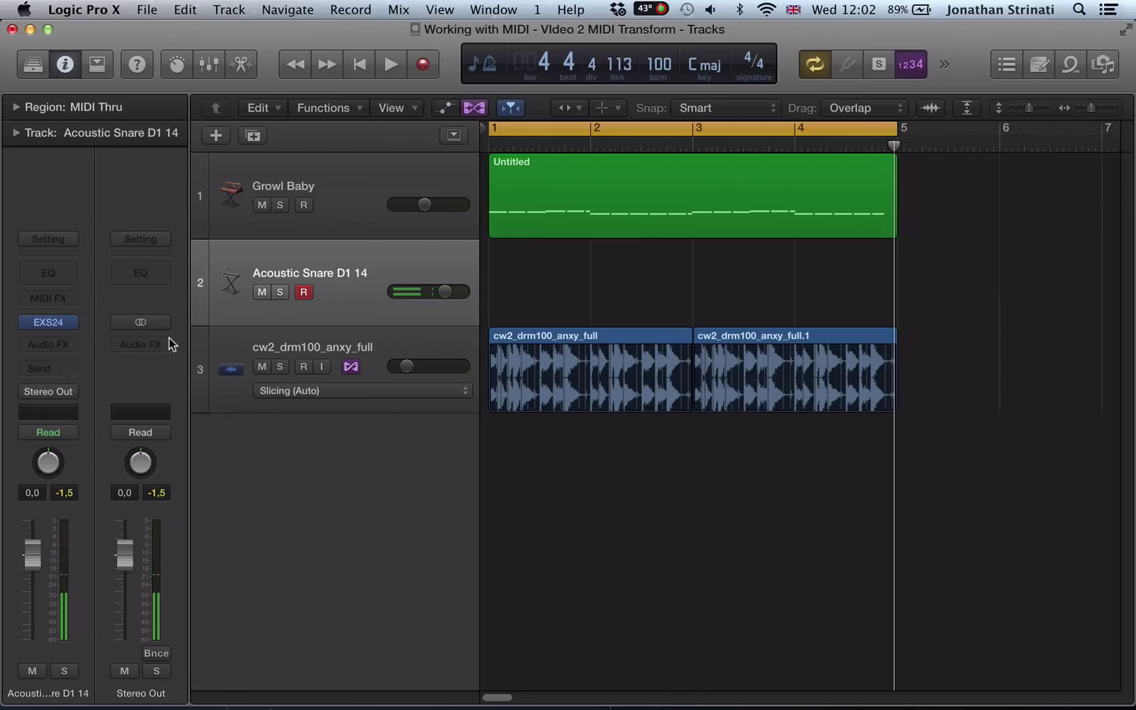
click(52, 322)
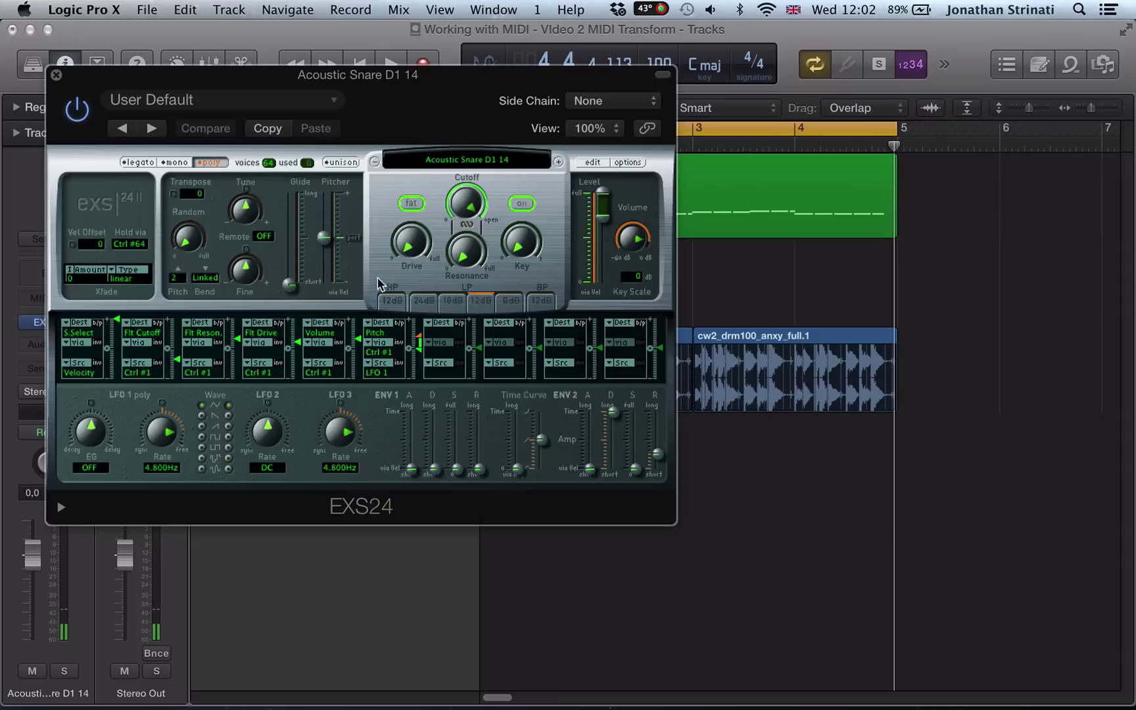
click(55, 76)
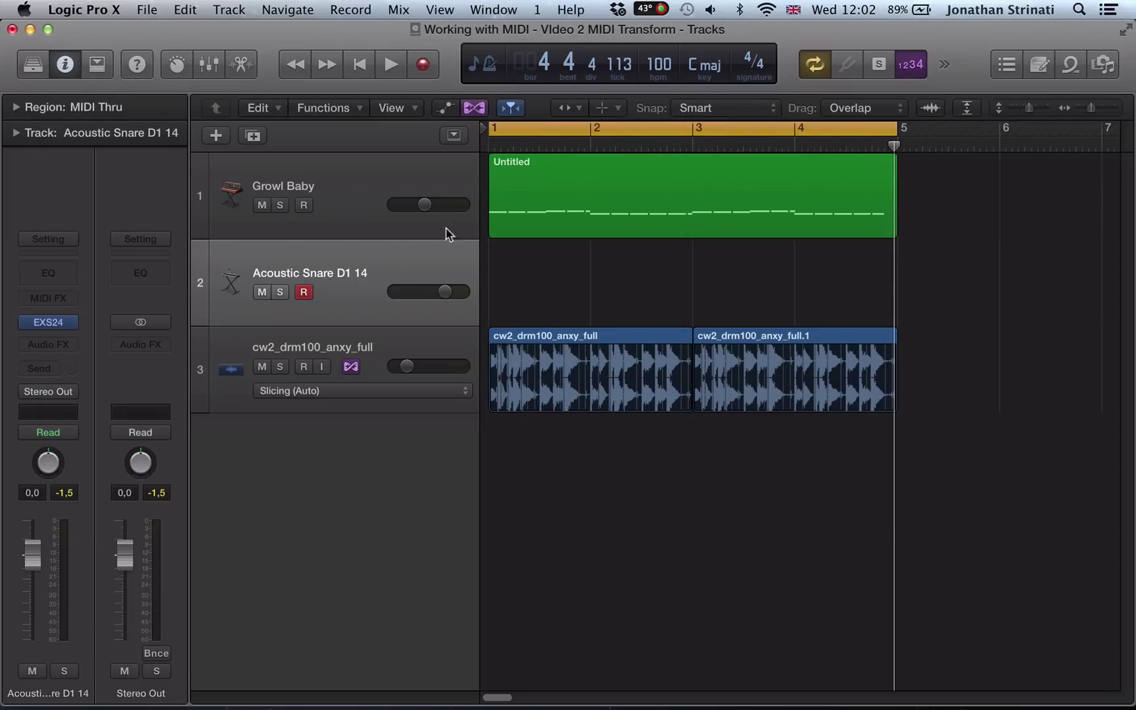
Create an empty MIDI region on the snare track, extend it to bar 5, and open it fitted in the Piano Roll.
right_click(563, 267)
click(594, 276)
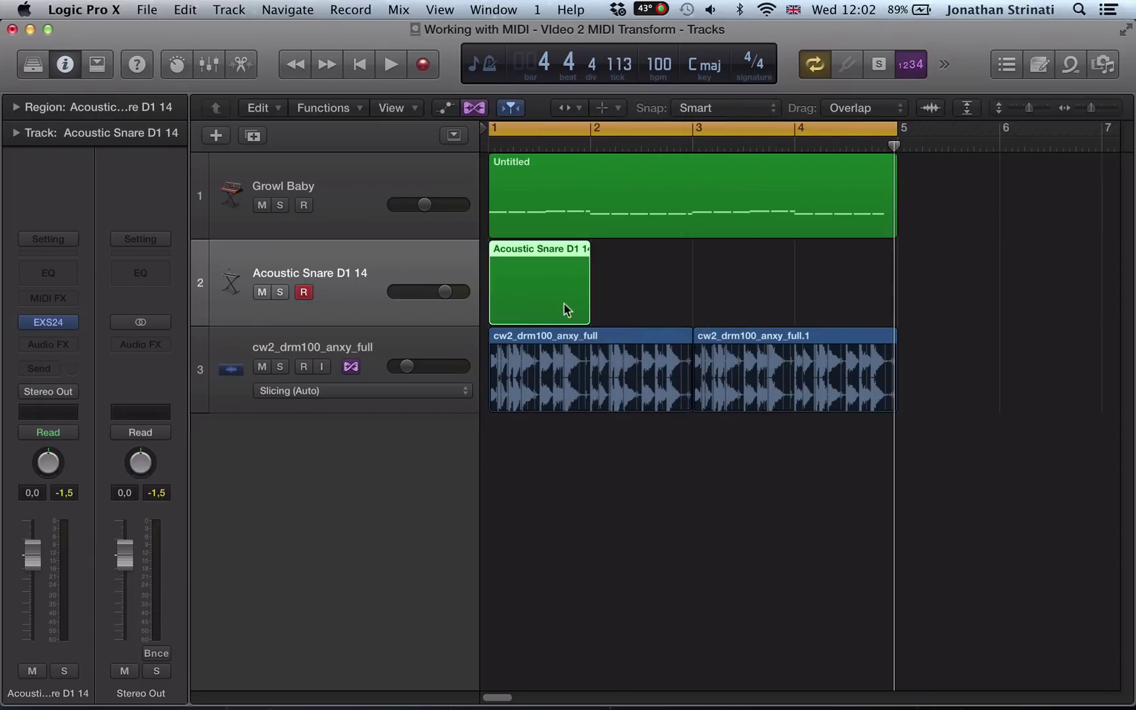
drag(587, 314, 889, 301)
double_click(817, 314)
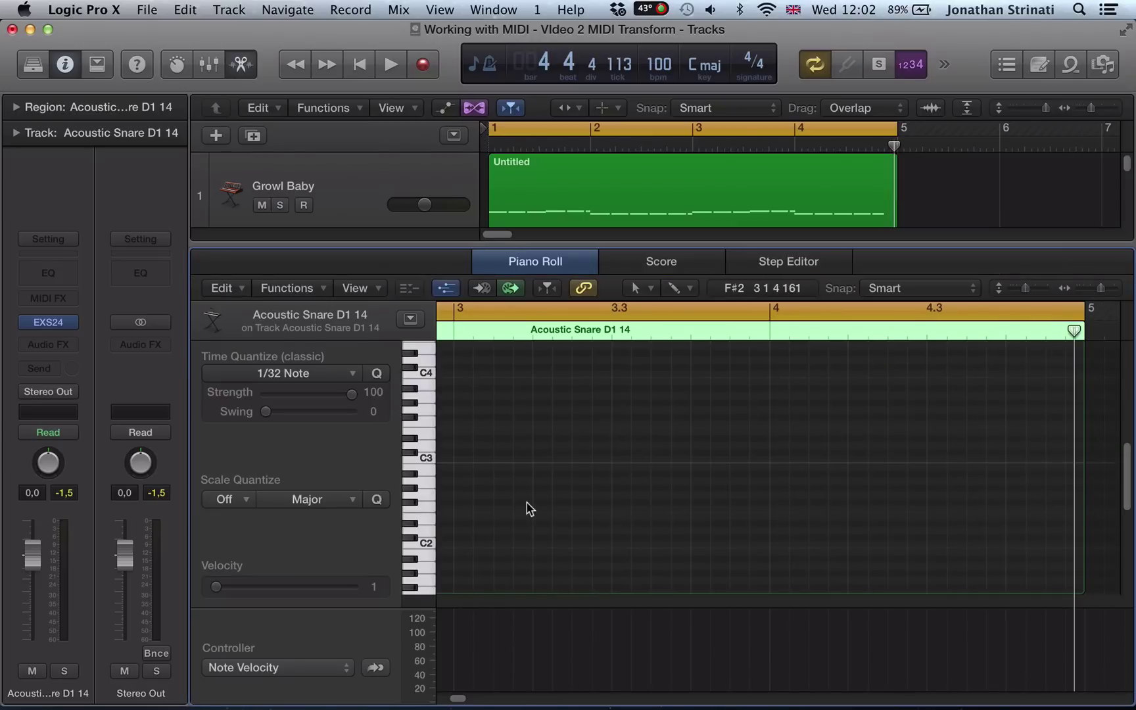
key(z)
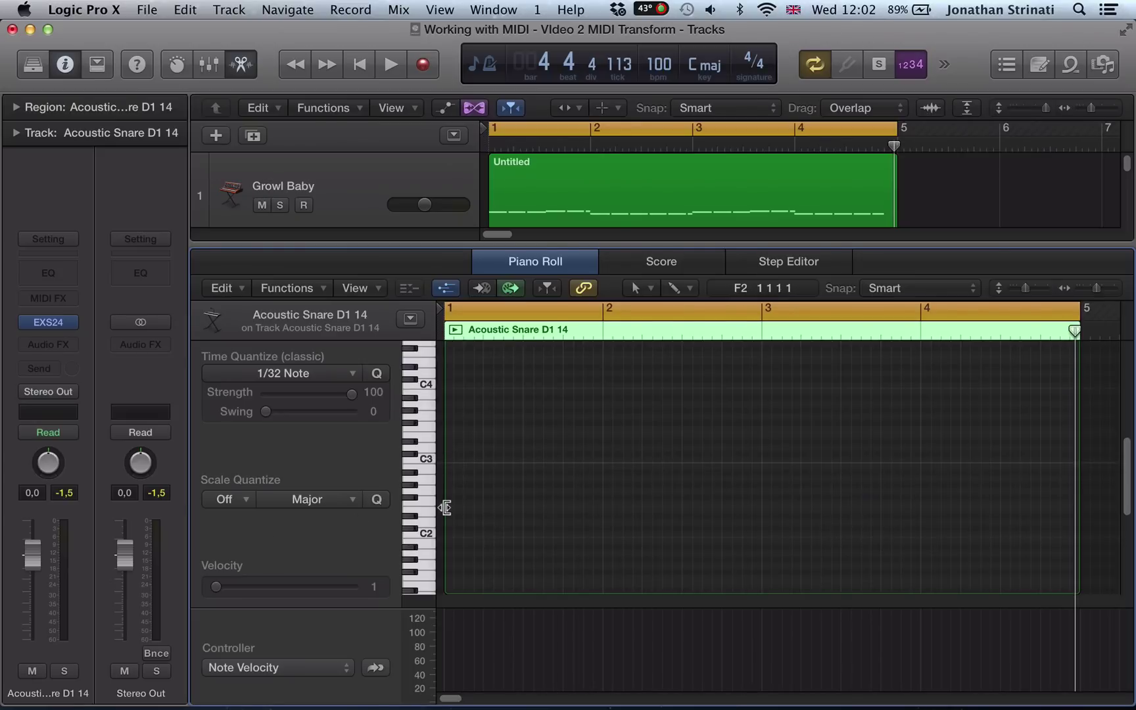
Set Time Quantize to 1/16 Note and paint a row of snare notes across bars 1–5 with the Brush tool.
click(278, 374)
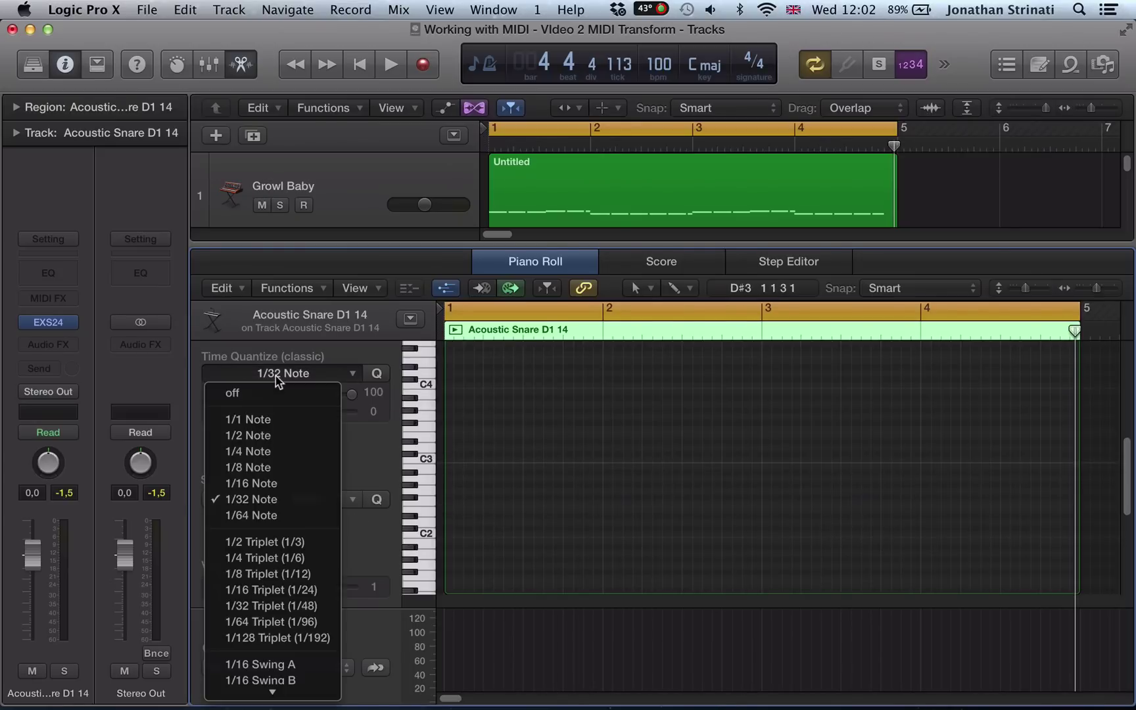
click(263, 485)
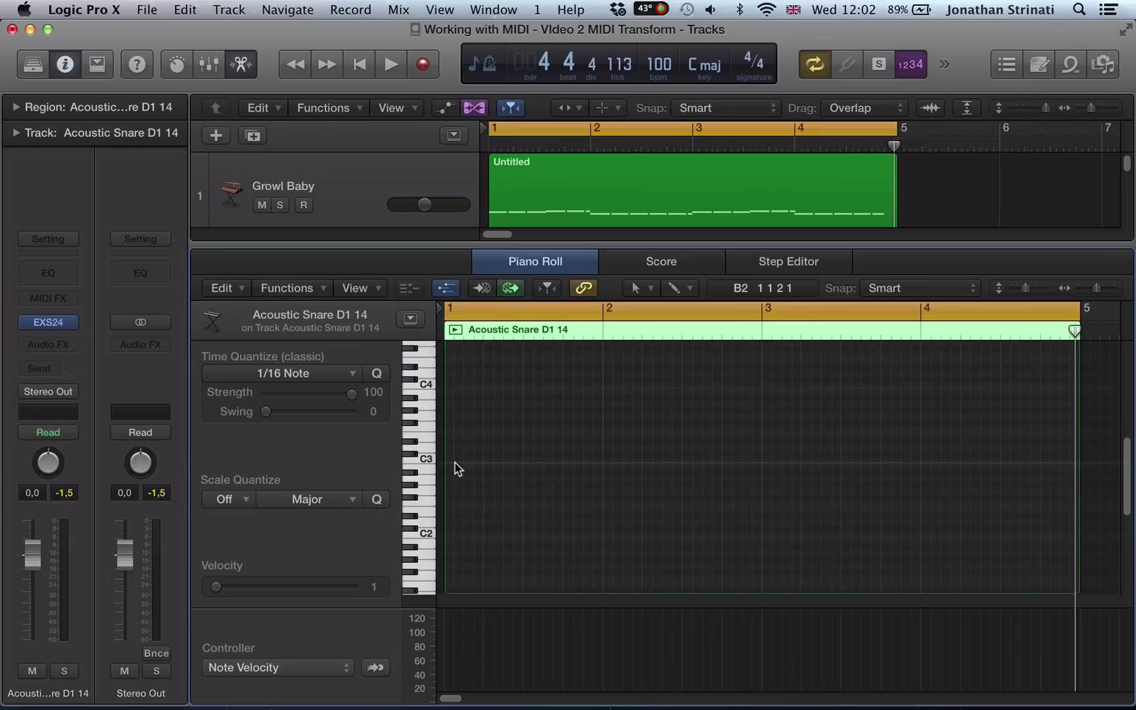
key(t)
key(3)
mouse_move(445, 539)
mouse_down()
mouse_move(635, 539)
mouse_move(800, 522)
mouse_move(853, 537)
mouse_move(1065, 540)
mouse_up()
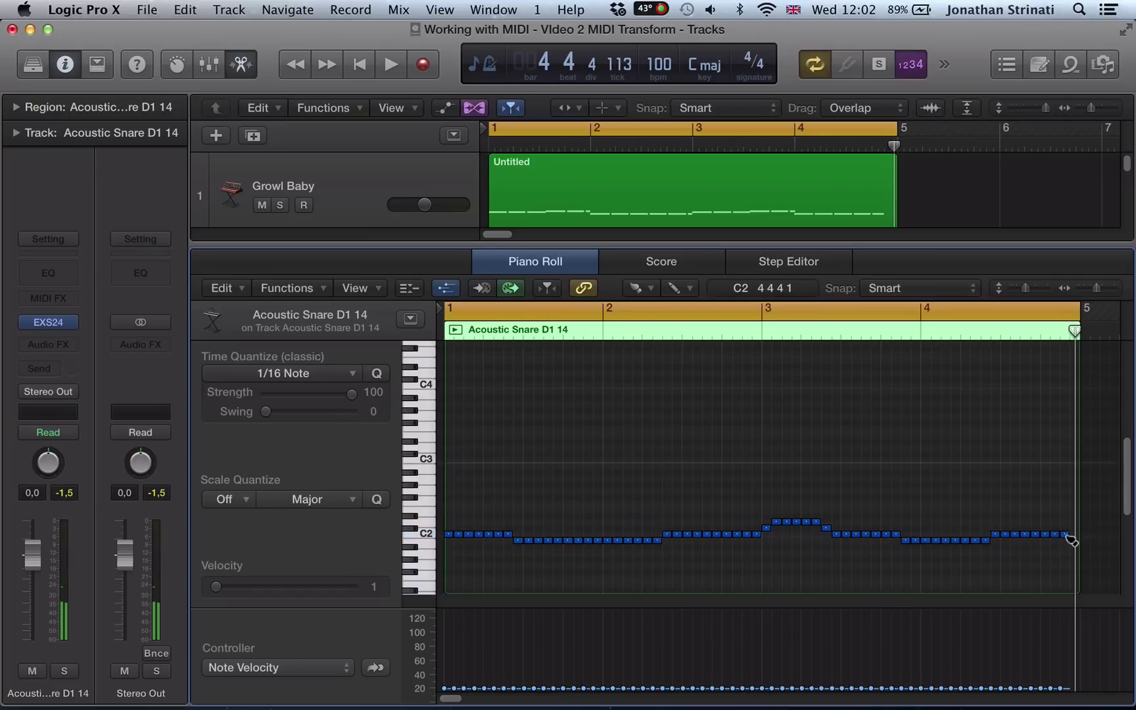
With the Pointer tool, shift the off-pitch note groups in bars 1–3 onto C2.
key(t)
click(999, 549)
drag(671, 565, 509, 540)
key(alt+Up)
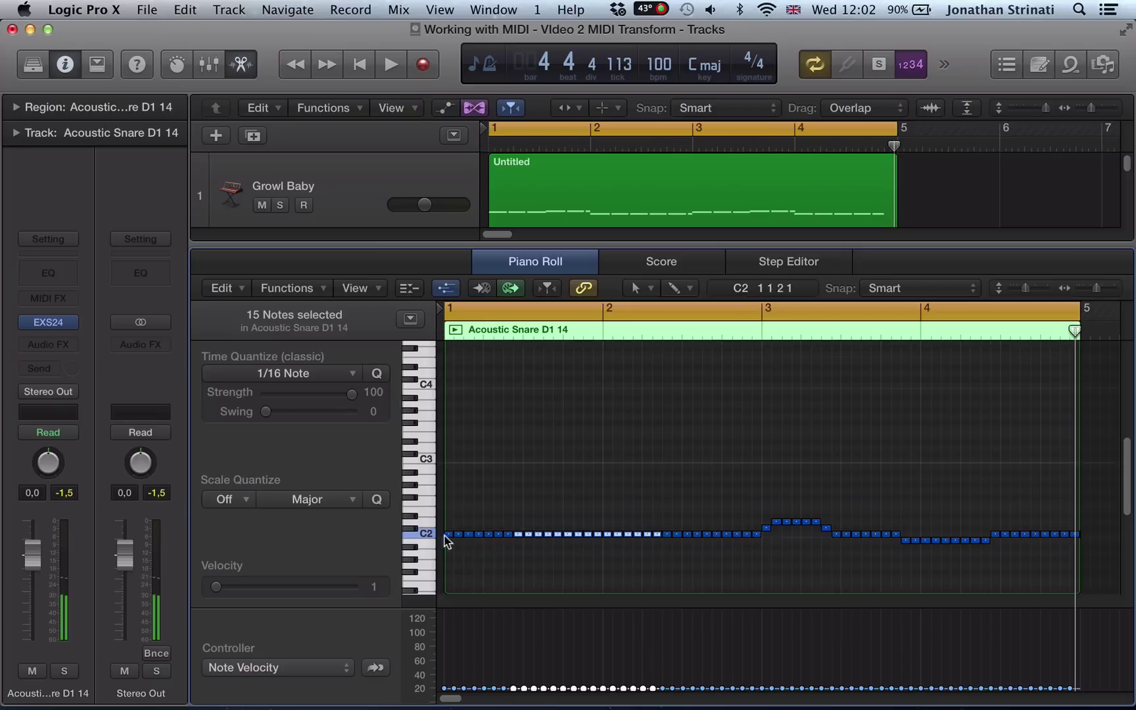
drag(764, 510, 826, 523)
key(alt+Down)
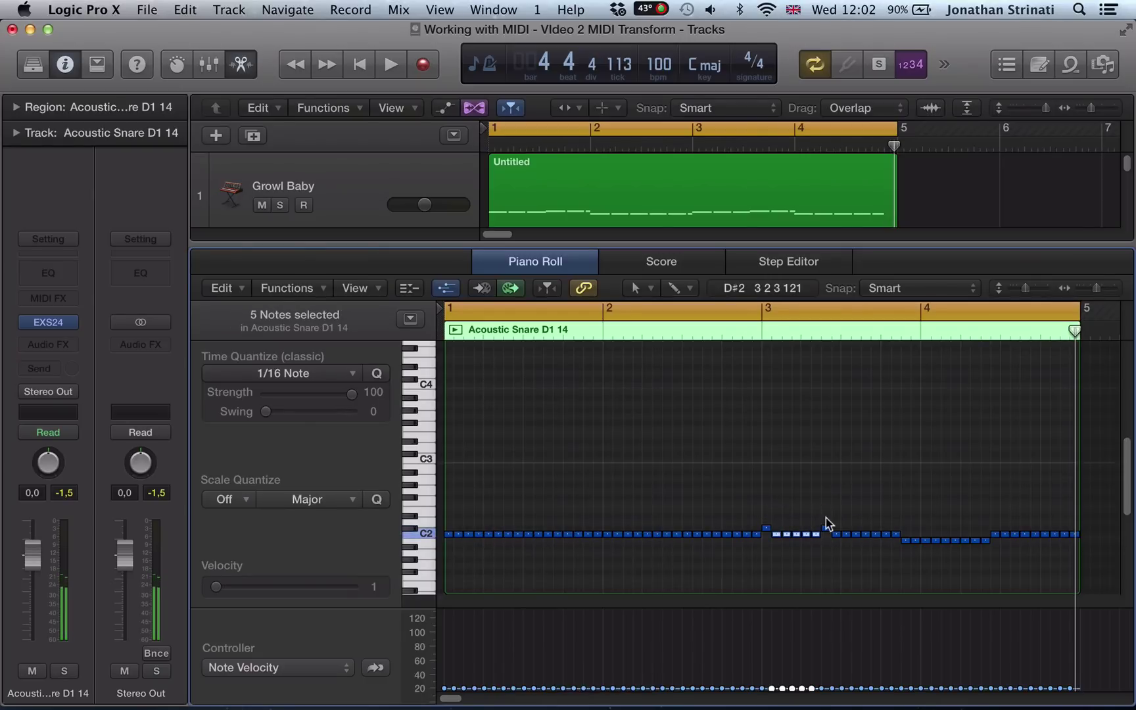
Move the two remaining raised notes and bar 4's nine lower notes onto C2, then play the roll.
drag(731, 501, 859, 530)
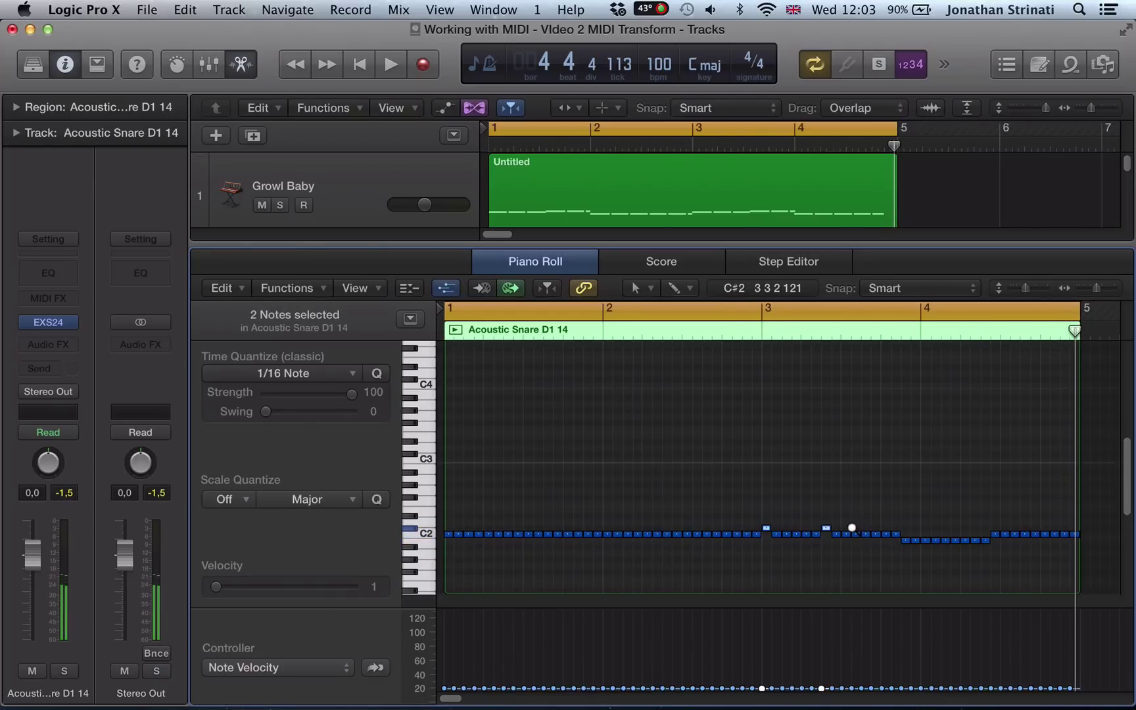
key(alt+Down)
drag(1027, 566, 892, 545)
key(alt+Up)
click(888, 545)
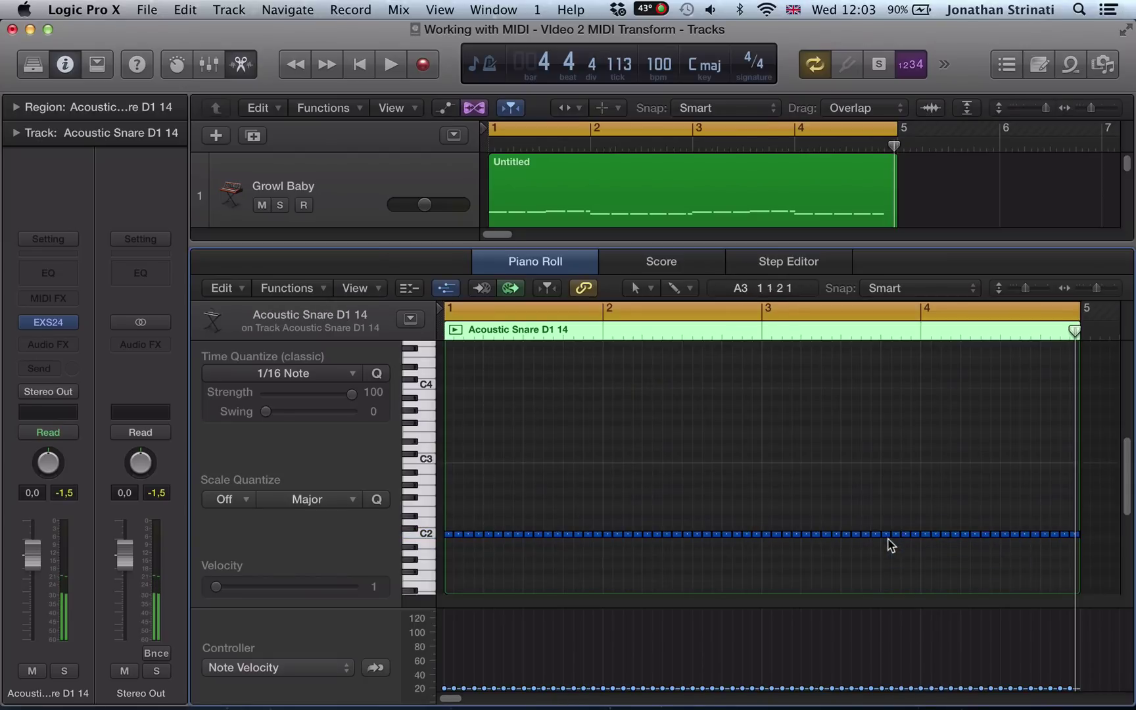
key(space)
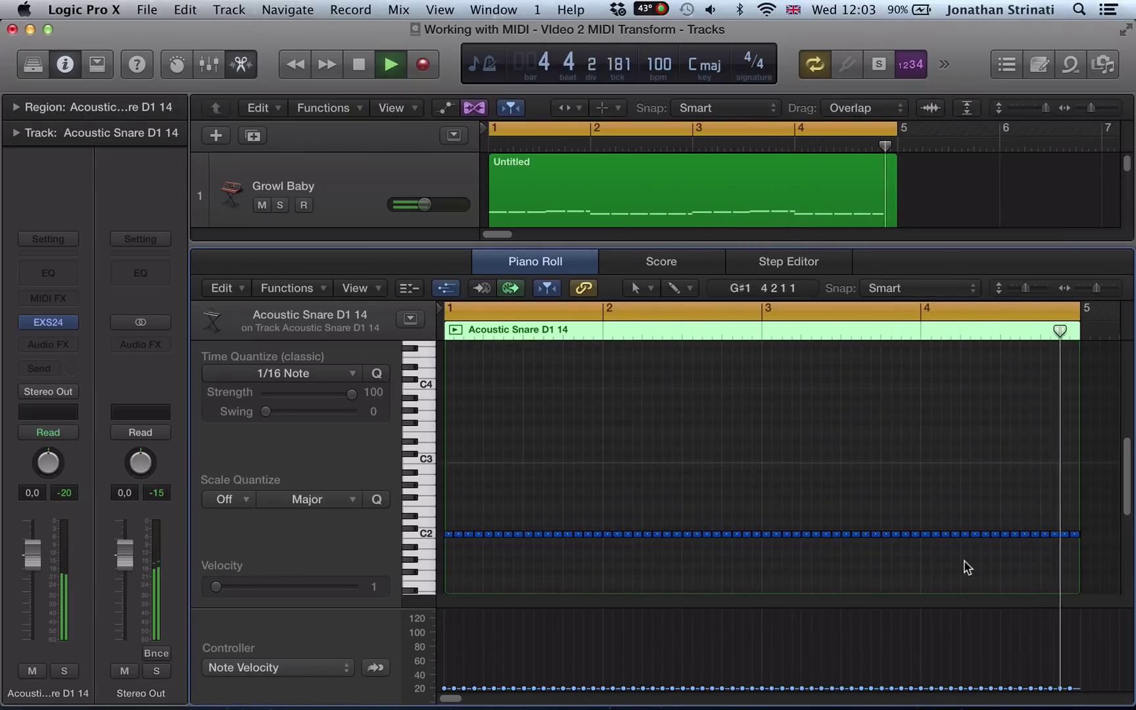
Stop the snare roll, return the playhead to bar 1, and keep the Pointer tool active.
key(space)
key(Return)
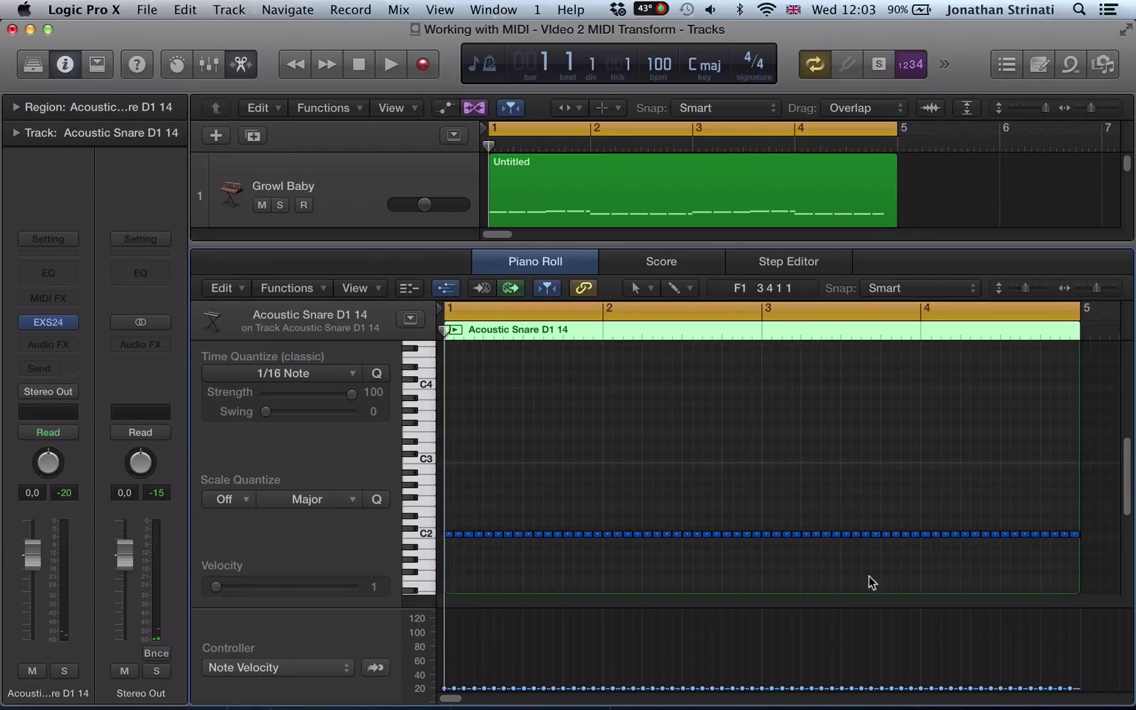
key(t)
click(784, 558)
Load the Crescendo MIDI Transform preset (velocity 1 to 127, bars 1–5) and select its 64 snare notes.
click(301, 289)
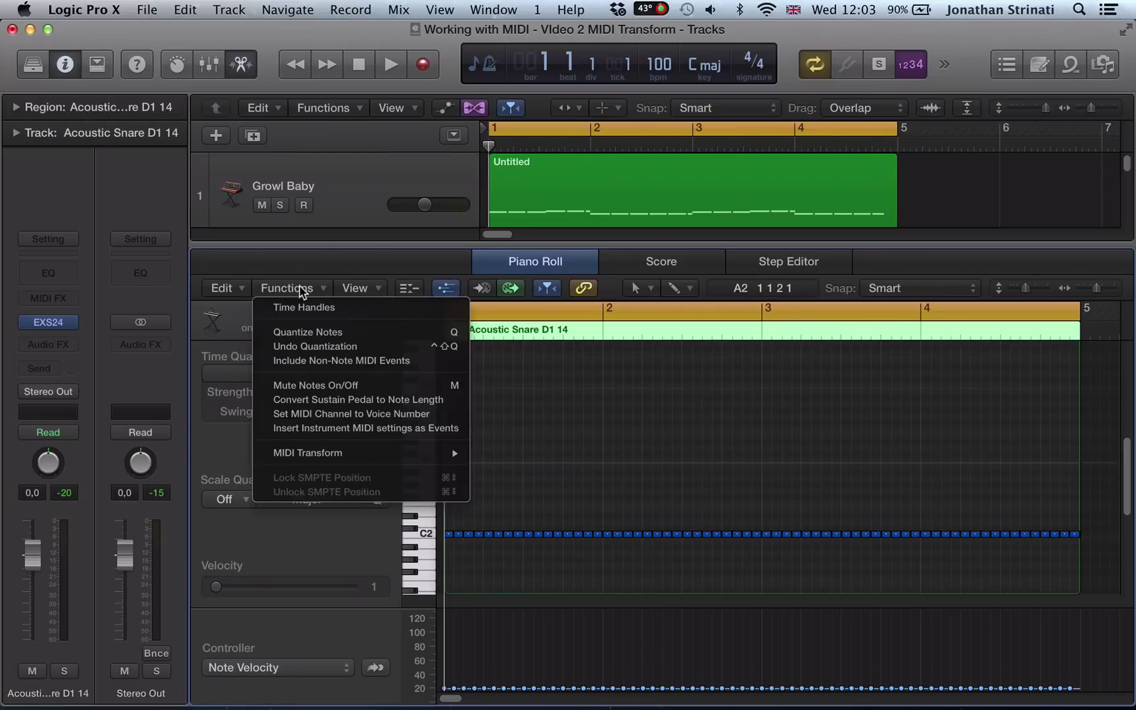
mouse_move(452, 463)
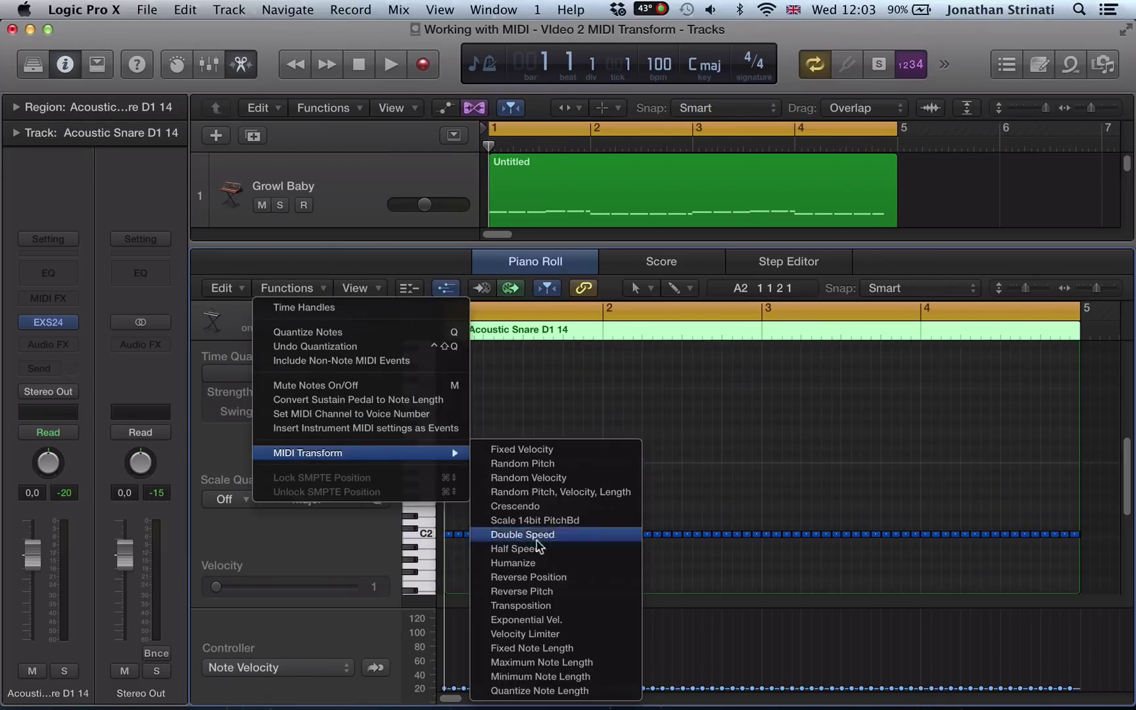
click(521, 507)
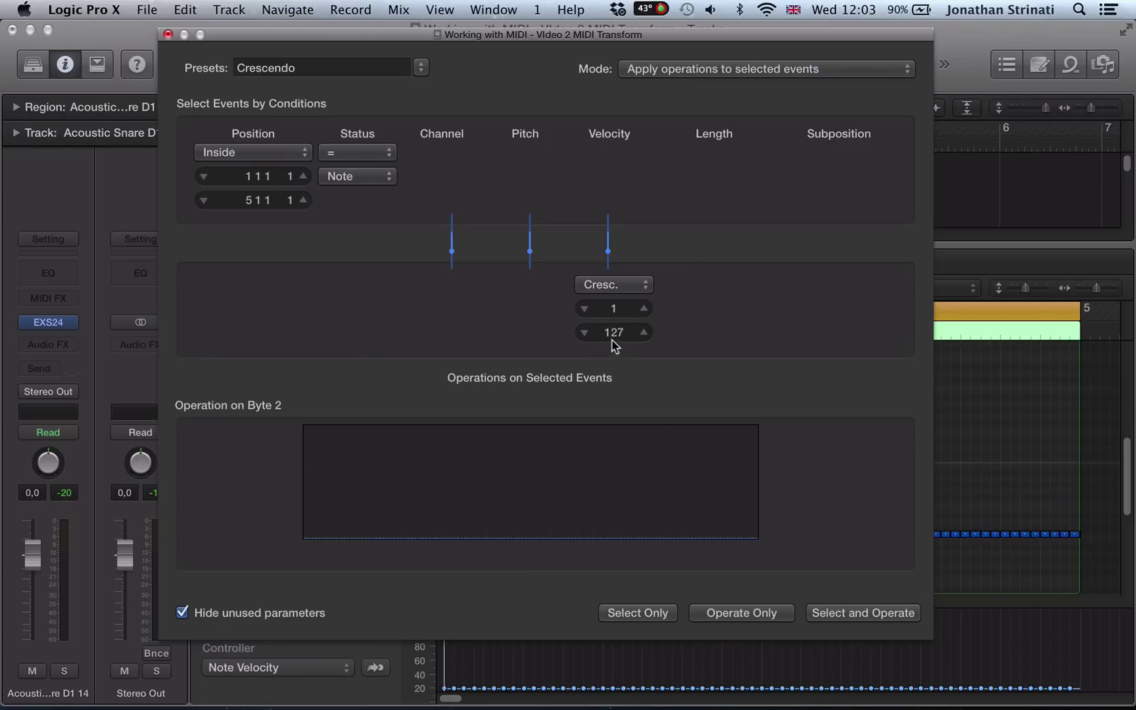
click(611, 617)
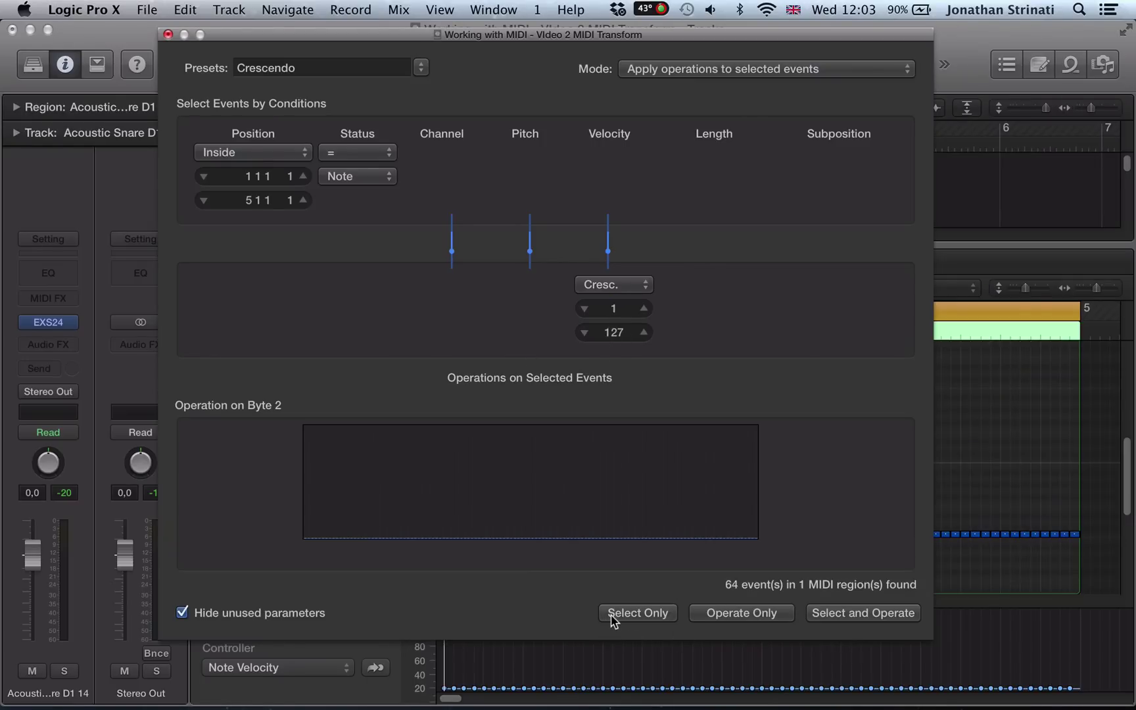
Apply the 1→127 velocity crescendo, close the transform window, deselect the notes, and play the roll.
click(862, 613)
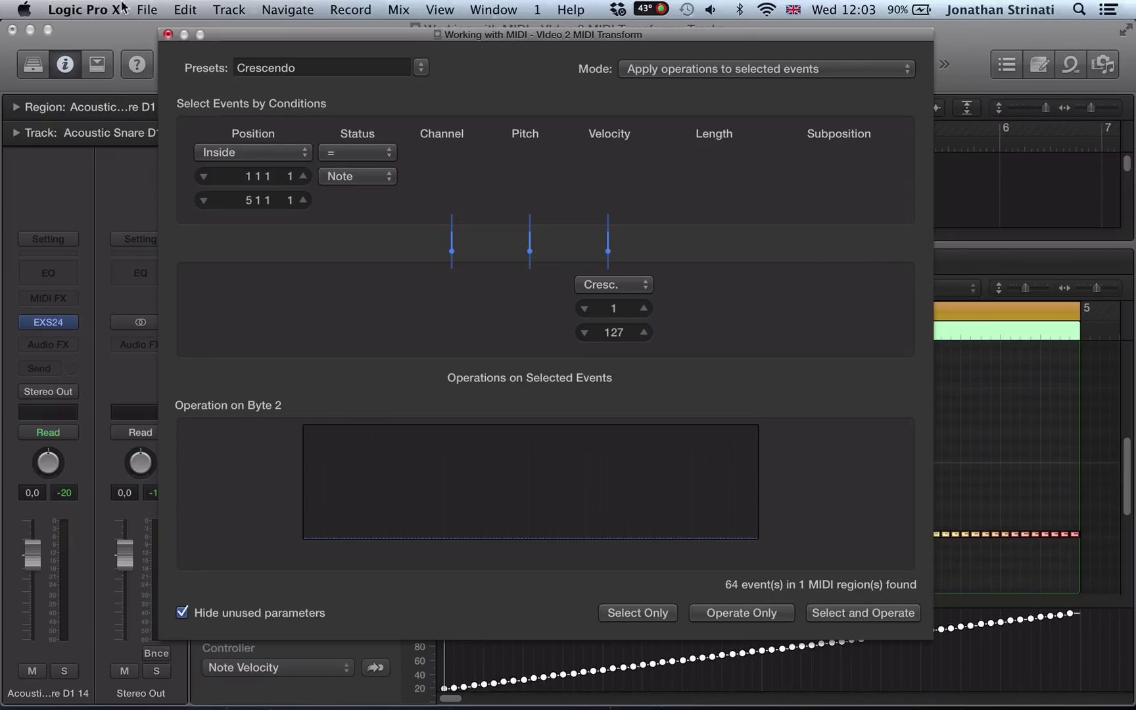
click(169, 34)
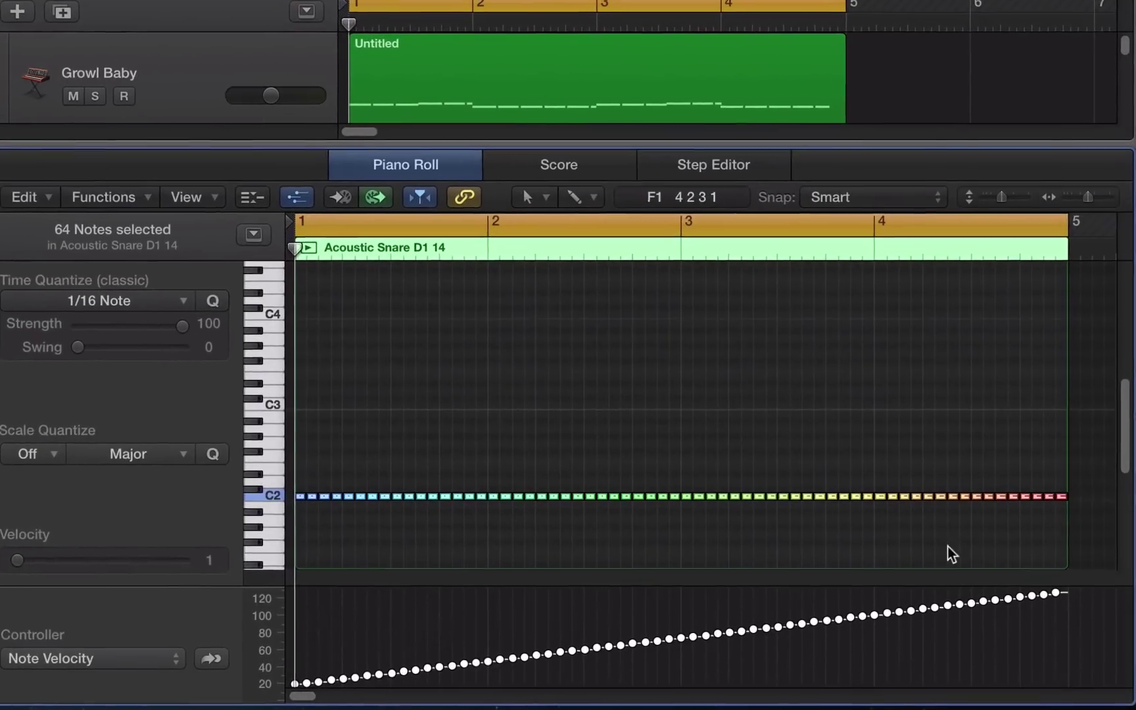
click(948, 560)
key(space)
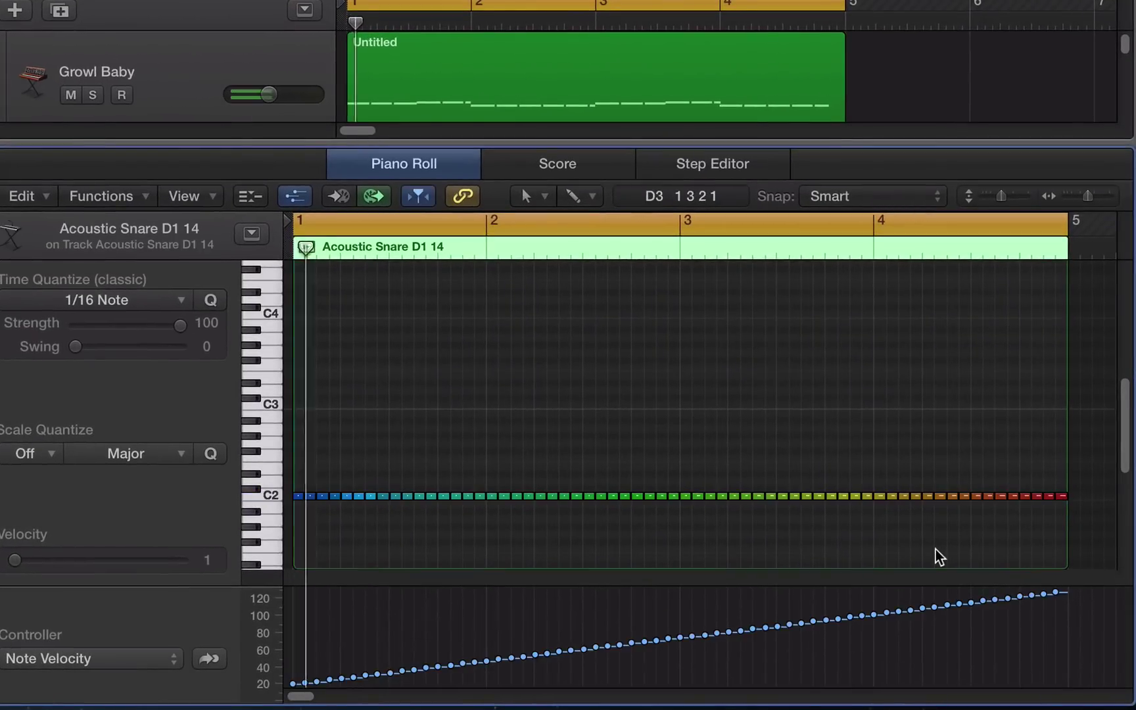